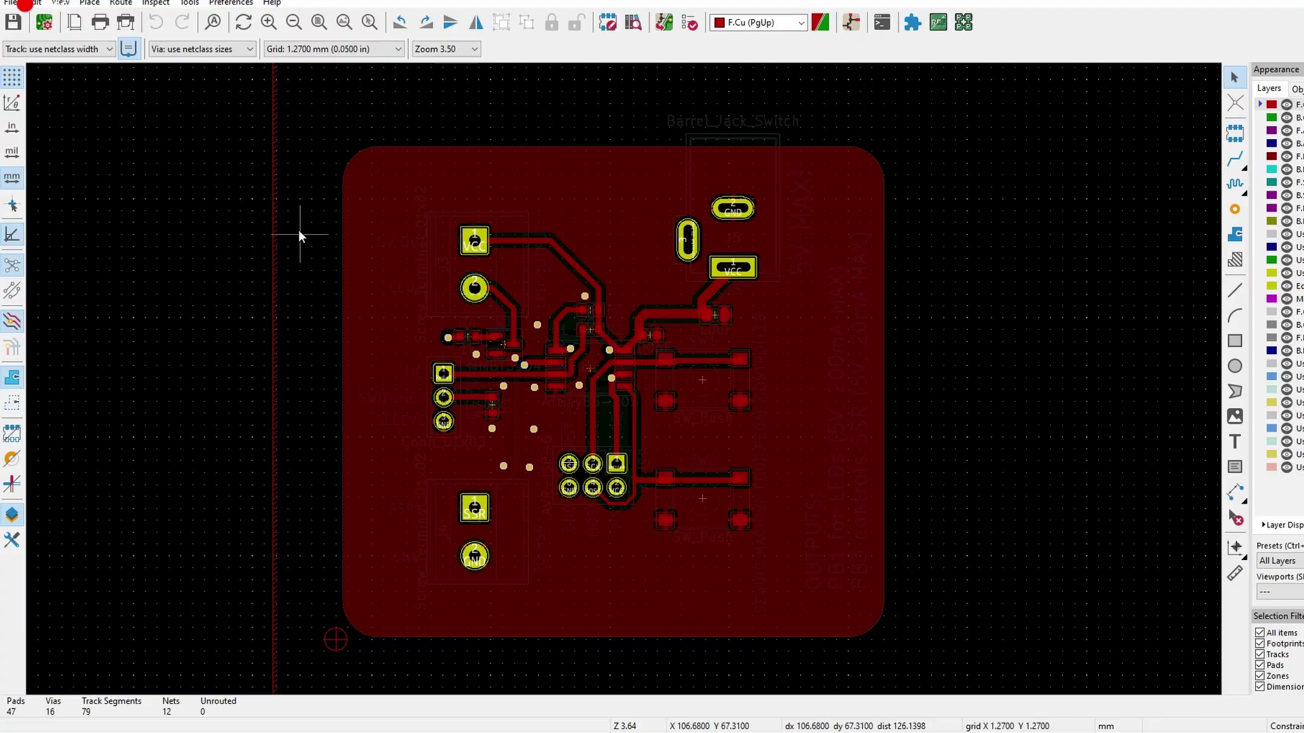
Orbit the foot-pedal board in KiCad's 3D Viewer to inspect it from several angles.
{"action": "key", "text": "alt+3"}
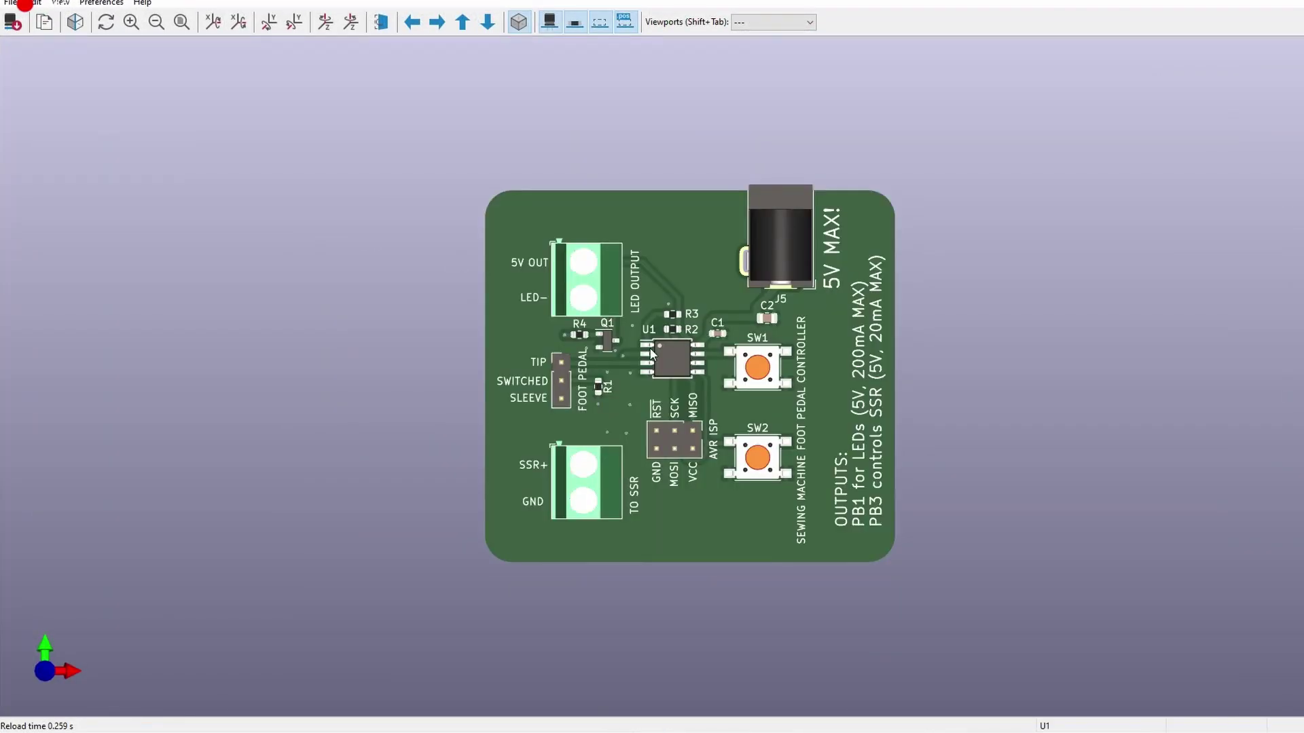
{"action": "left_click_drag", "start_coordinate": [634, 316], "coordinate": [685, 458]}
{"action": "mouse_move", "coordinate": [691, 552]}
{"action": "left_mouse_down"}
{"action": "mouse_move", "coordinate": [707, 465]}
{"action": "mouse_move", "coordinate": [654, 357]}
{"action": "mouse_move", "coordinate": [497, 360]}
{"action": "mouse_move", "coordinate": [804, 283]}
{"action": "mouse_move", "coordinate": [358, 374]}
{"action": "mouse_move", "coordinate": [693, 488]}
{"action": "mouse_move", "coordinate": [939, 457]}
{"action": "left_mouse_up"}
{"action": "mouse_move", "coordinate": [448, 406]}
{"action": "left_mouse_down"}
{"action": "mouse_move", "coordinate": [731, 507]}
{"action": "mouse_move", "coordinate": [628, 361]}
{"action": "mouse_move", "coordinate": [314, 360]}
{"action": "mouse_move", "coordinate": [492, 368]}
{"action": "left_mouse_up"}
{"action": "mouse_move", "coordinate": [997, 398]}
{"action": "left_mouse_down"}
{"action": "mouse_move", "coordinate": [988, 367]}
{"action": "mouse_move", "coordinate": [956, 345]}
{"action": "left_mouse_up"}
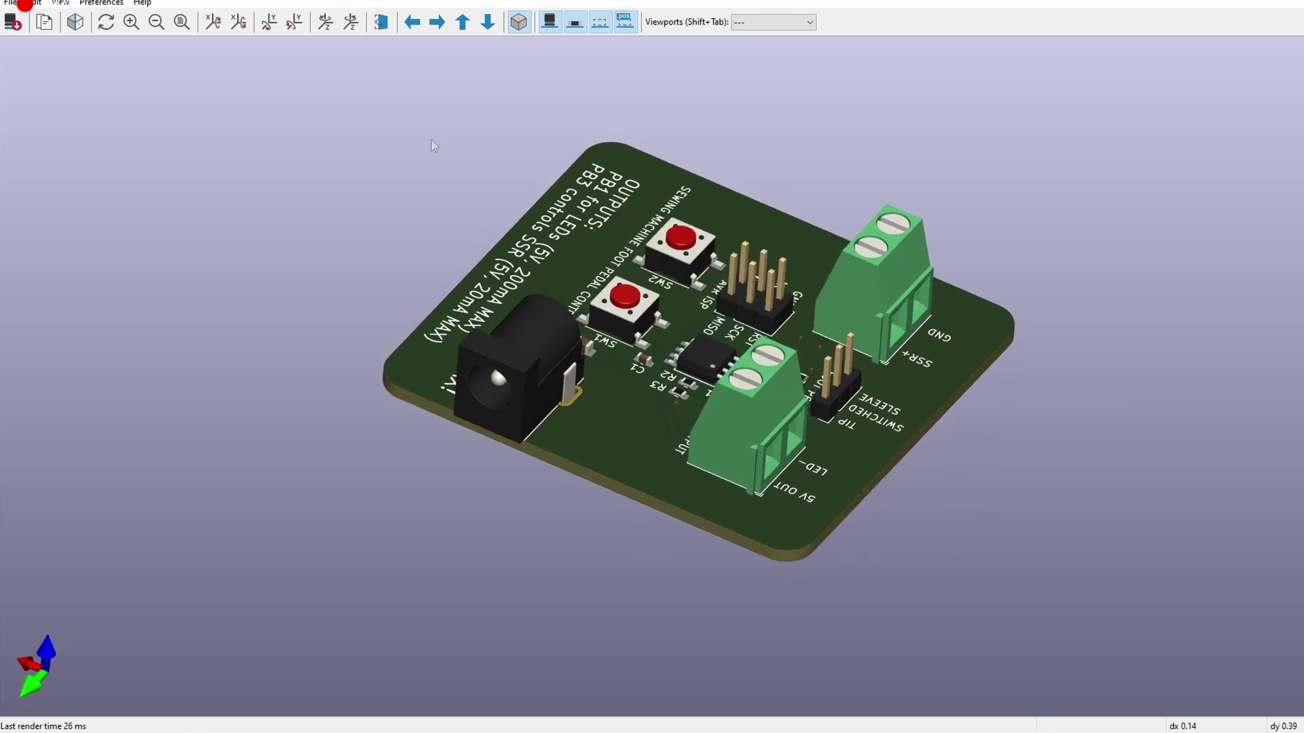
{"action": "key", "text": "alt+Tab"}
{"action": "left_click", "coordinate": [11, 3]}
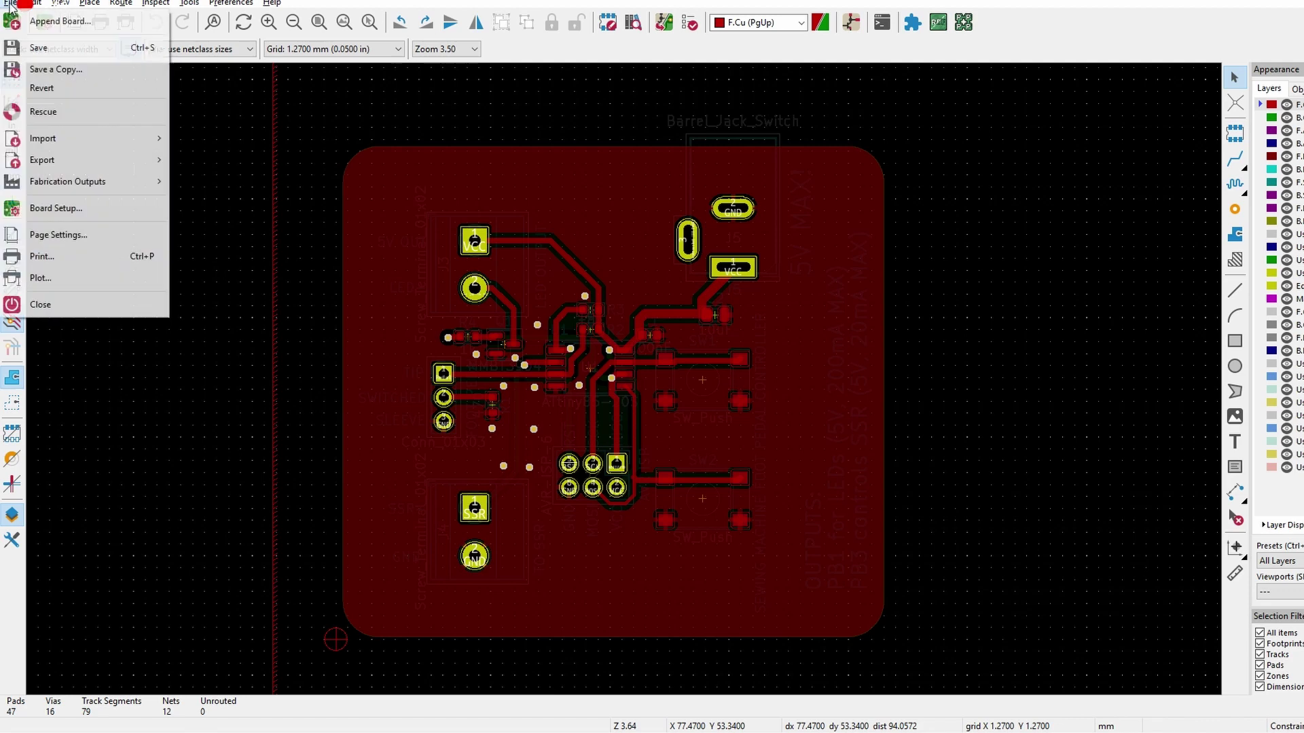
Export the board and its parts as the STEP model footPedal.step.
{"action": "mouse_move", "coordinate": [41, 160]}
{"action": "left_click", "coordinate": [248, 246]}
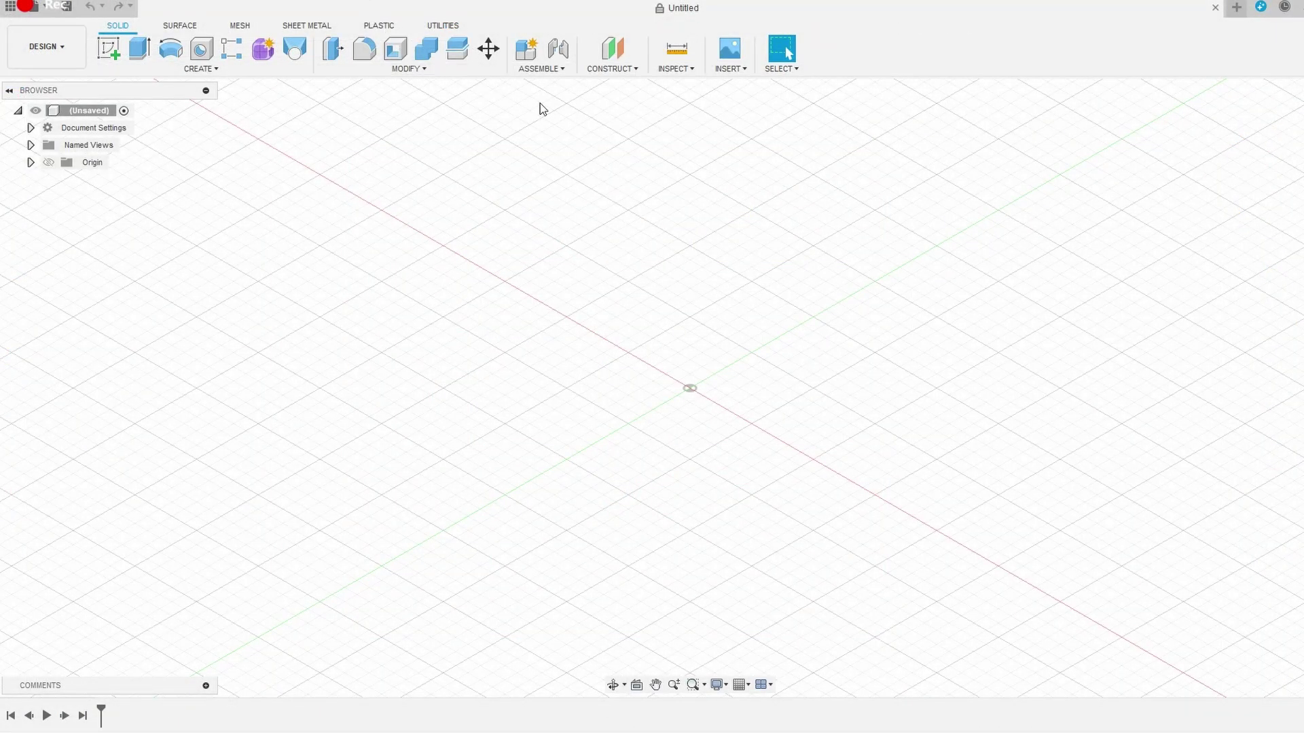
Open the exported footPedal.step board model in Fusion 360.
{"action": "left_click", "coordinate": [30, 7]}
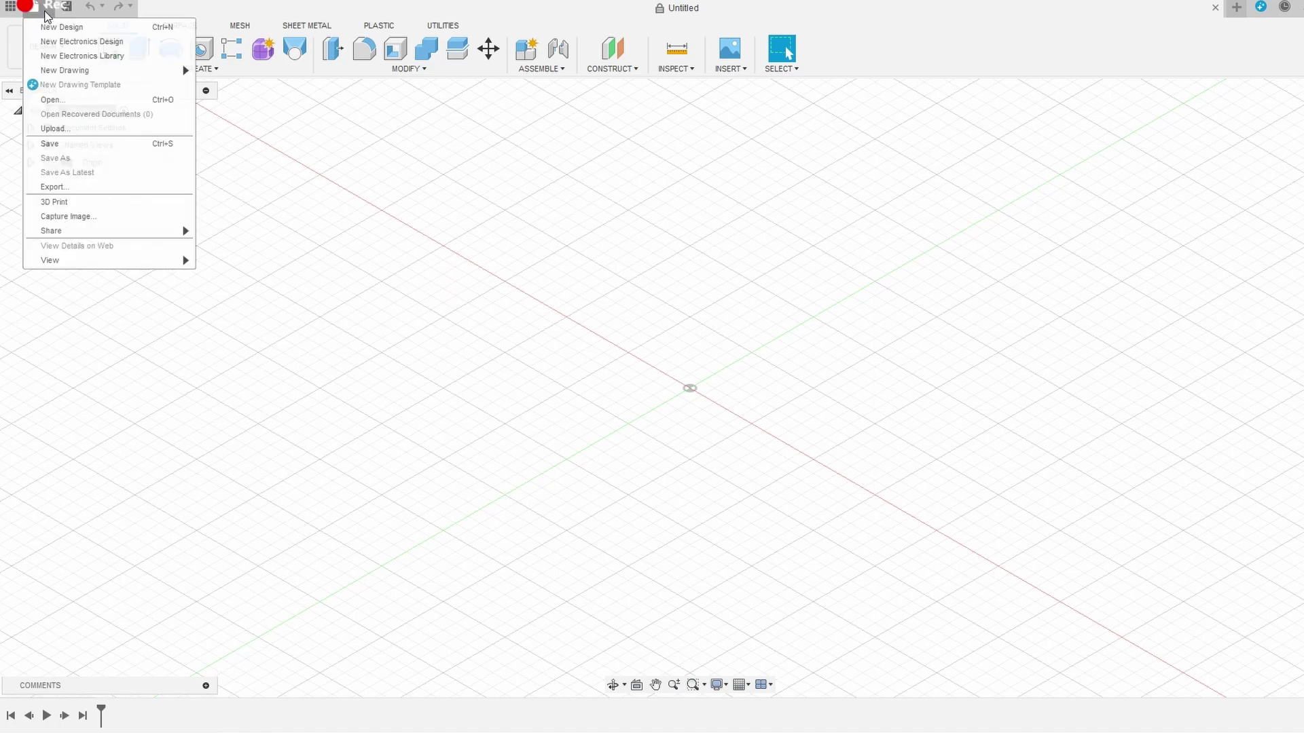
{"action": "left_click", "coordinate": [127, 100]}
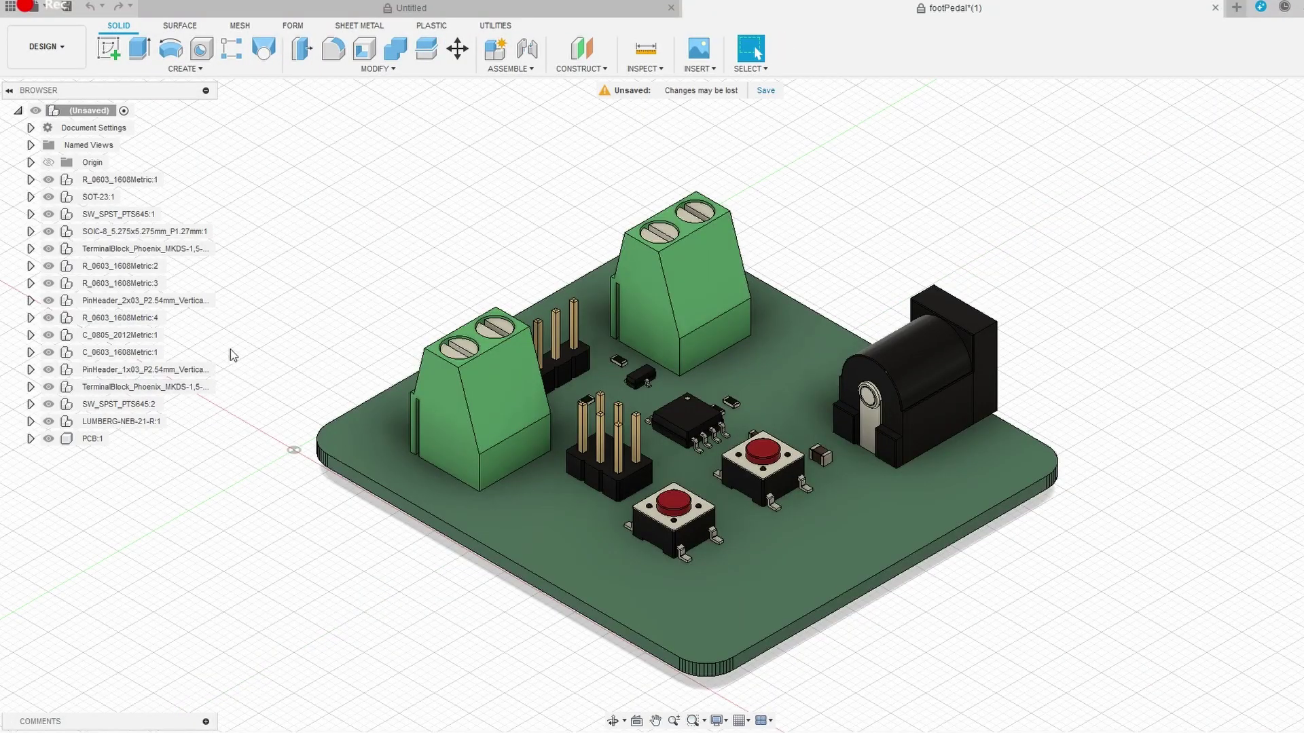
{"action": "middle_click_drag", "start_coordinate": [341, 282], "coordinate": [259, 247], "text": "shift"}
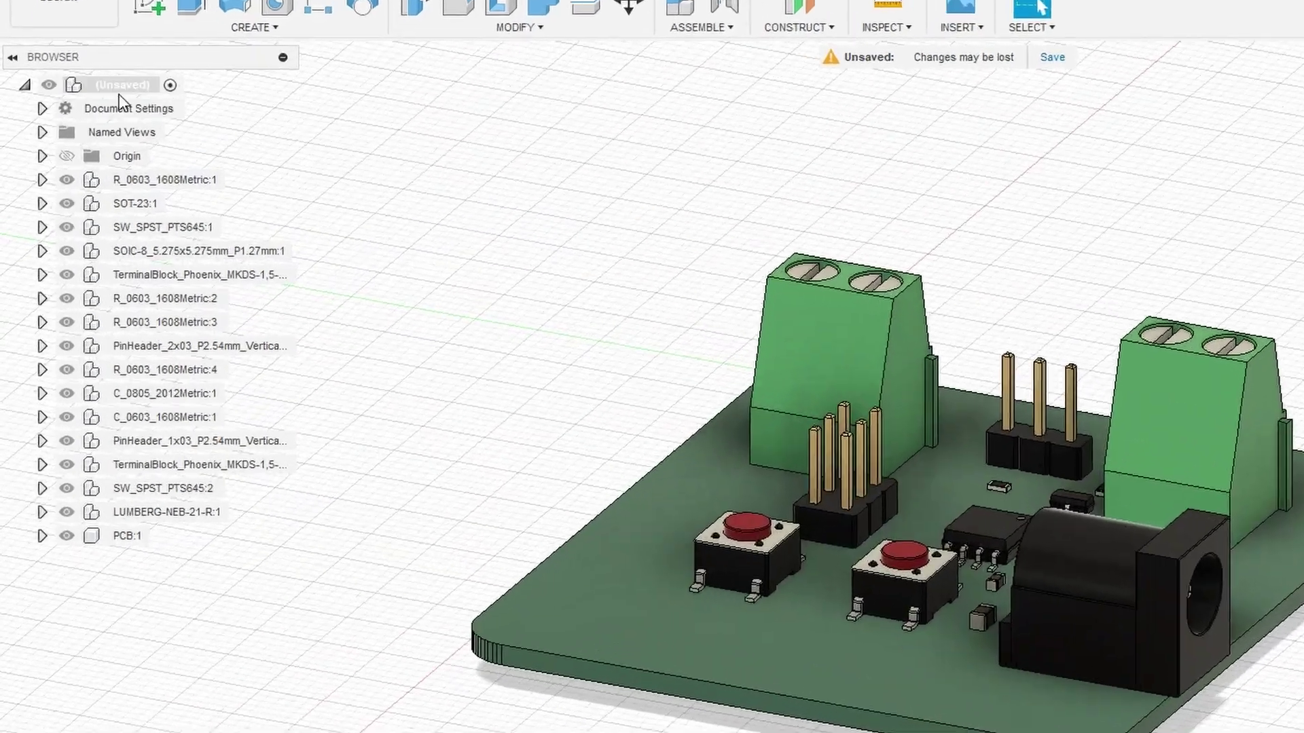
Enable Capture Design History on the root assembly and start a new root component.
{"action": "right_click", "coordinate": [89, 112]}
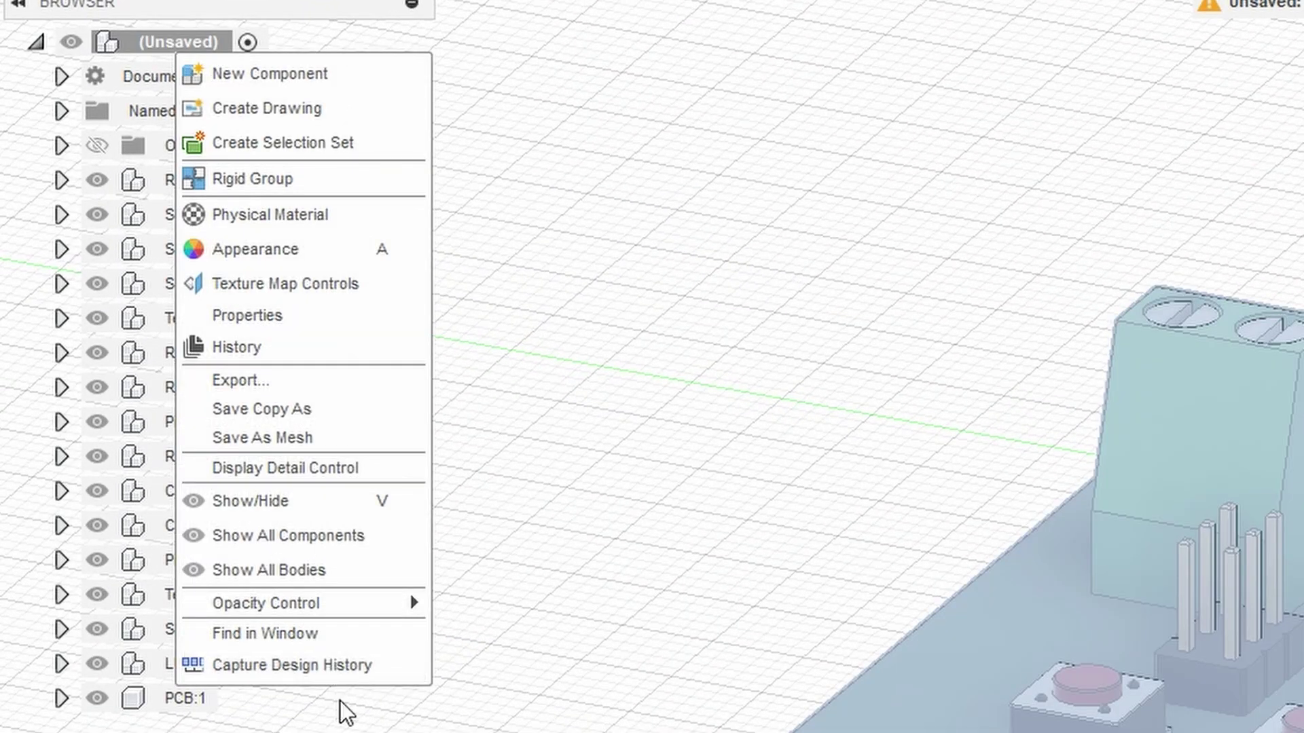
{"action": "left_click", "coordinate": [340, 678]}
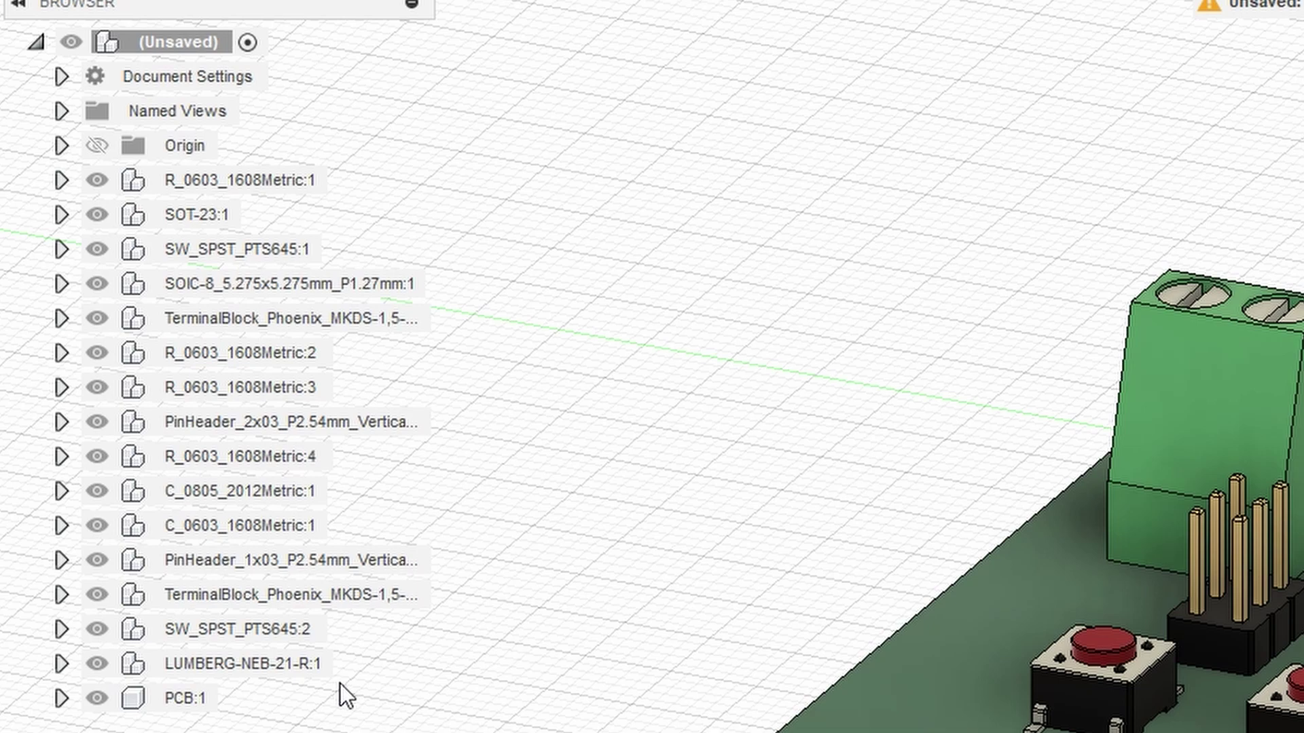
{"action": "middle_click_drag", "start_coordinate": [341, 683], "coordinate": [512, 479], "text": "shift"}
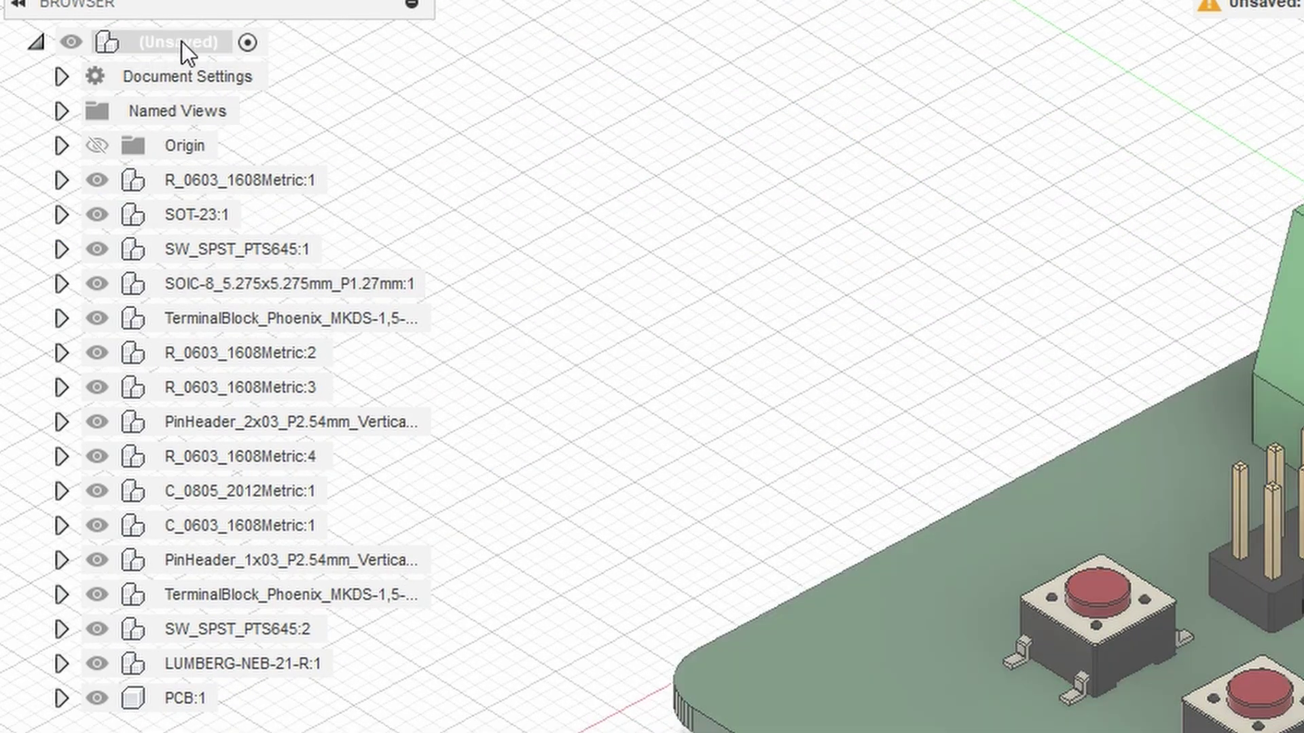
{"action": "right_click", "coordinate": [181, 42]}
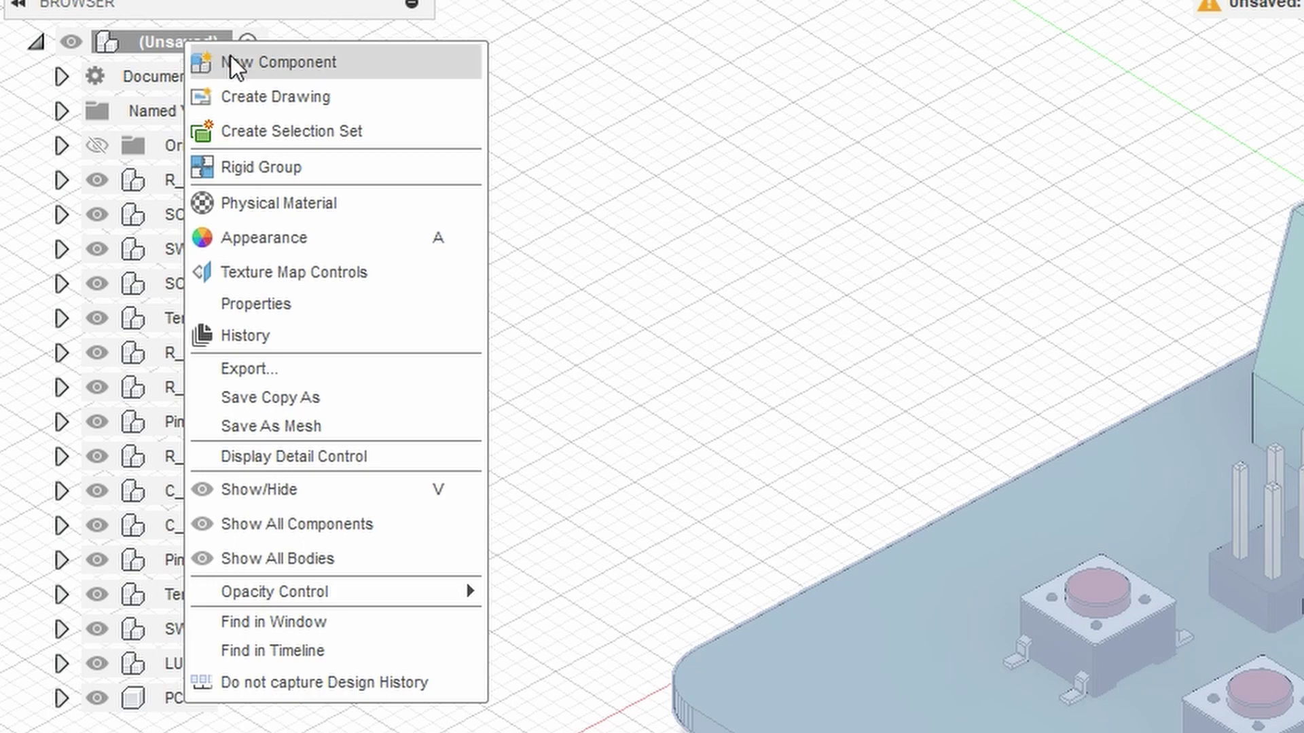
{"action": "mouse_move", "coordinate": [278, 63]}
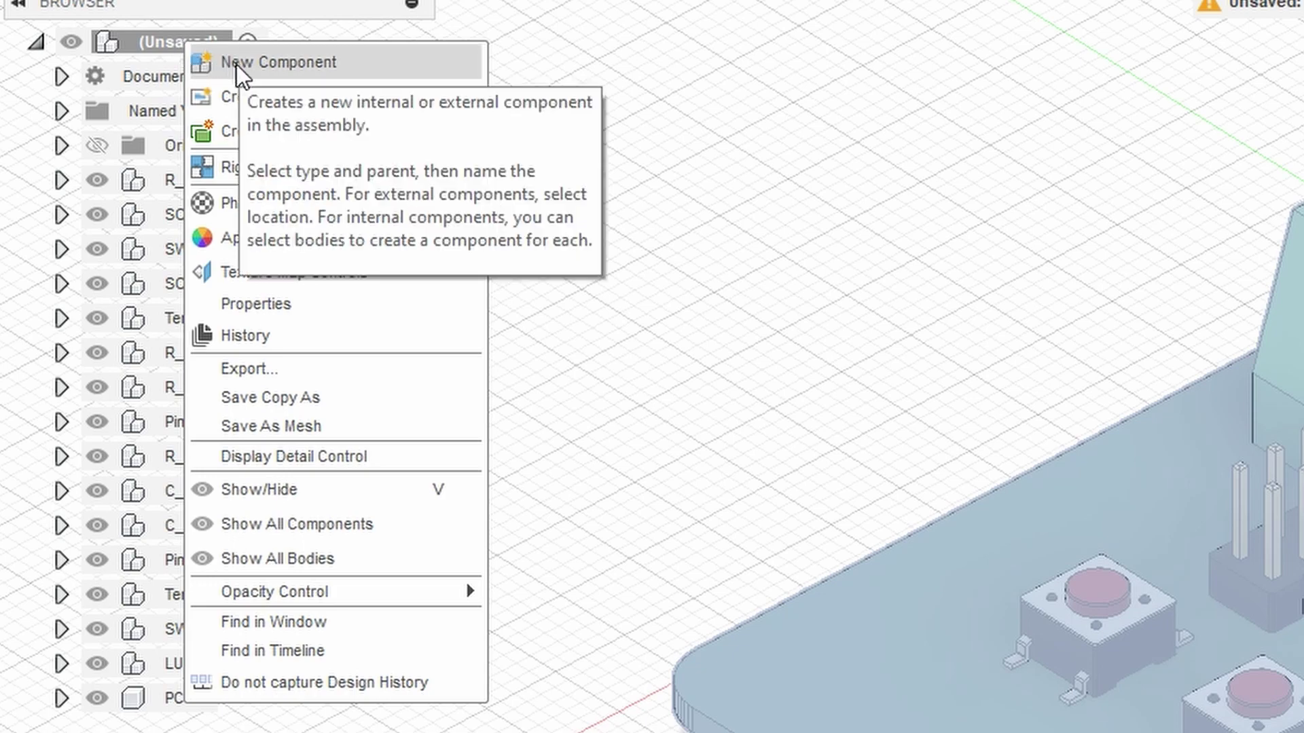
{"action": "left_click", "coordinate": [236, 64]}
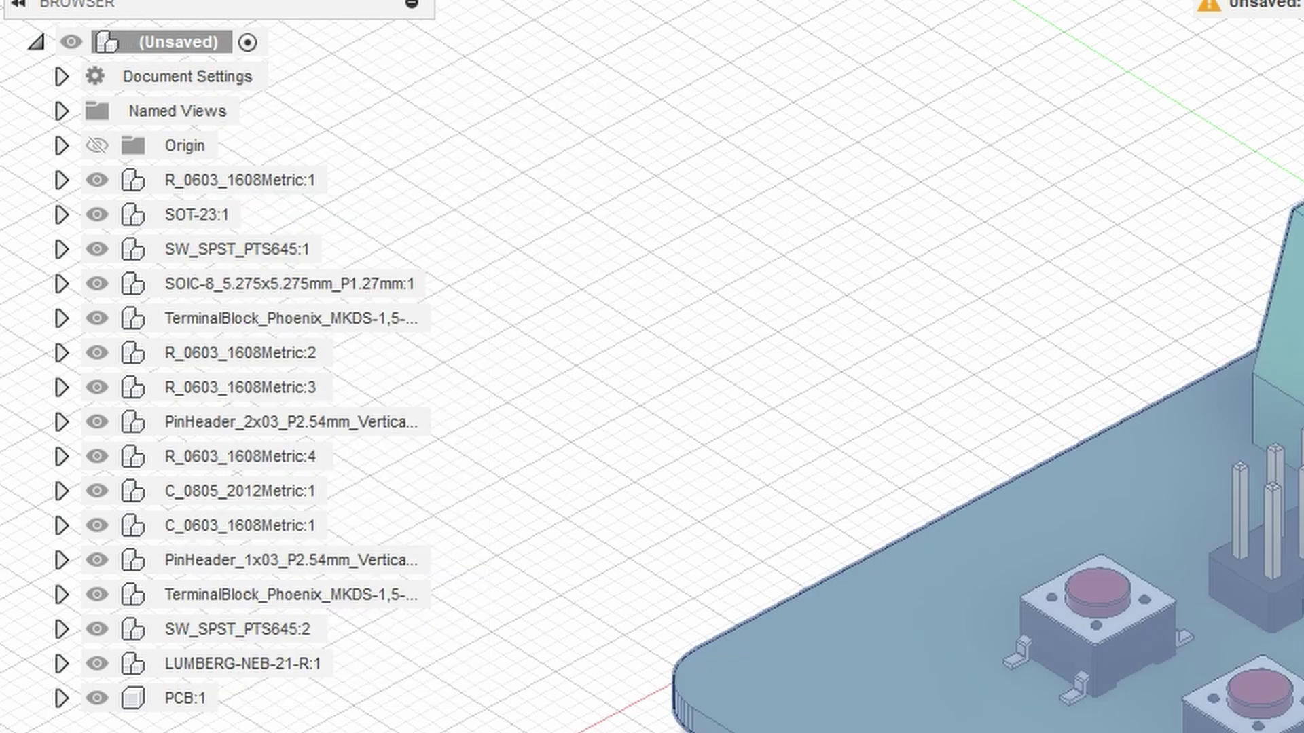
Name the new component BOARD and move all imported parts down to PCB:1 into BOARD:1.
{"action": "double_click", "coordinate": [865, 508]}
{"action": "type", "text": "BOARD"}
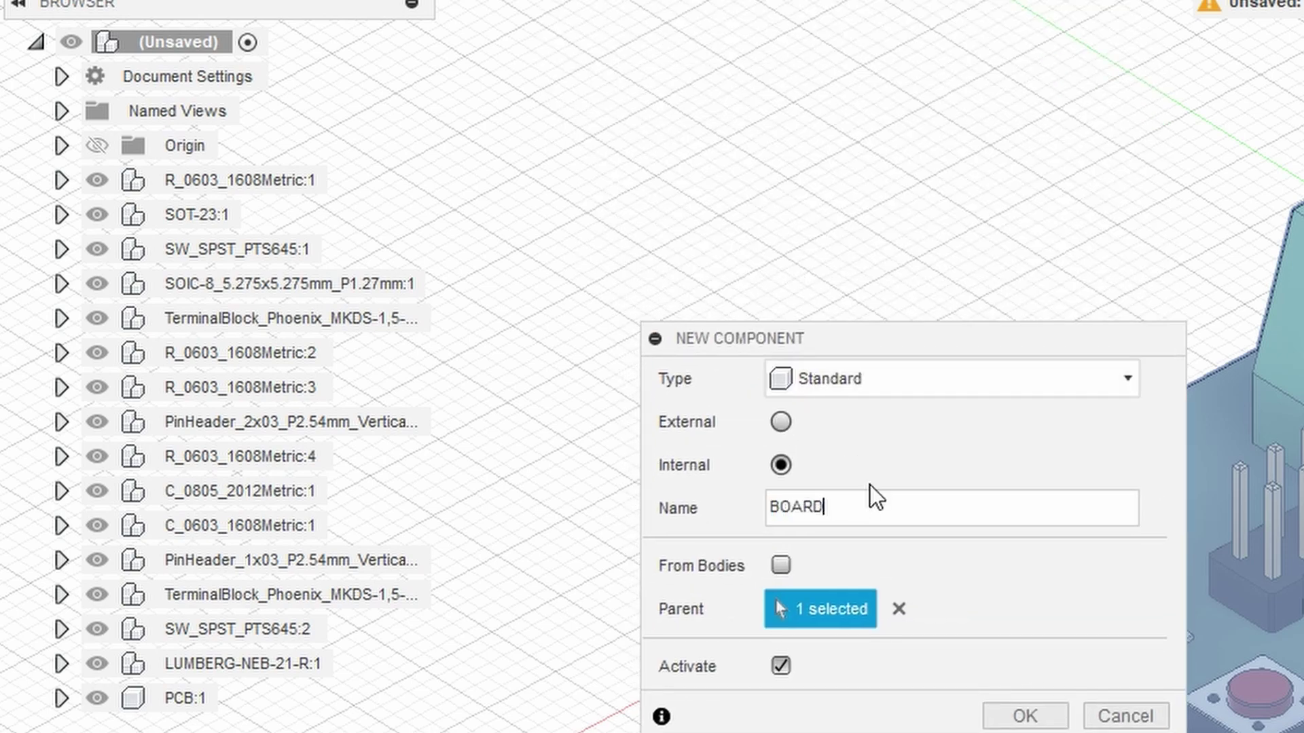
{"action": "key", "text": "Return"}
{"action": "left_click", "coordinate": [222, 189]}
{"action": "left_click", "coordinate": [163, 686], "text": "shift"}
{"action": "left_click_drag", "start_coordinate": [185, 664], "coordinate": [187, 725]}
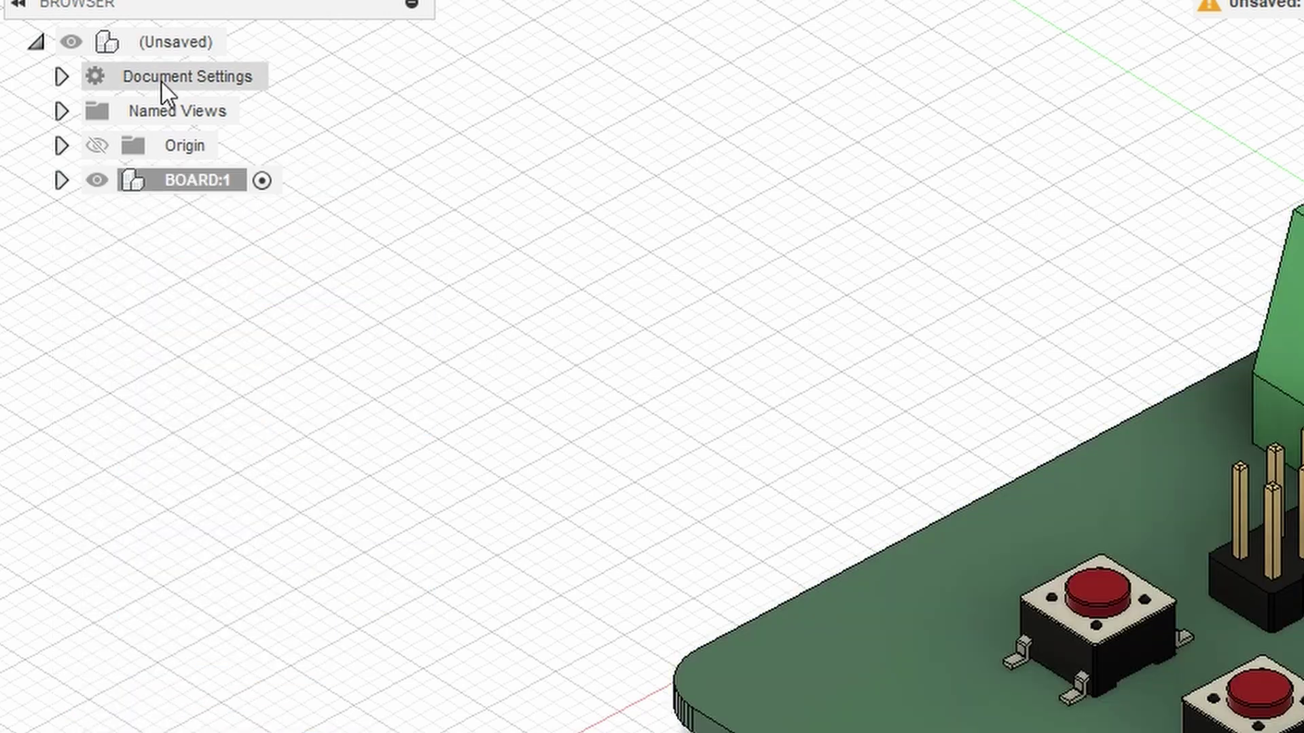
Create another root component named CASE and begin a sketch in it.
{"action": "right_click", "coordinate": [170, 43]}
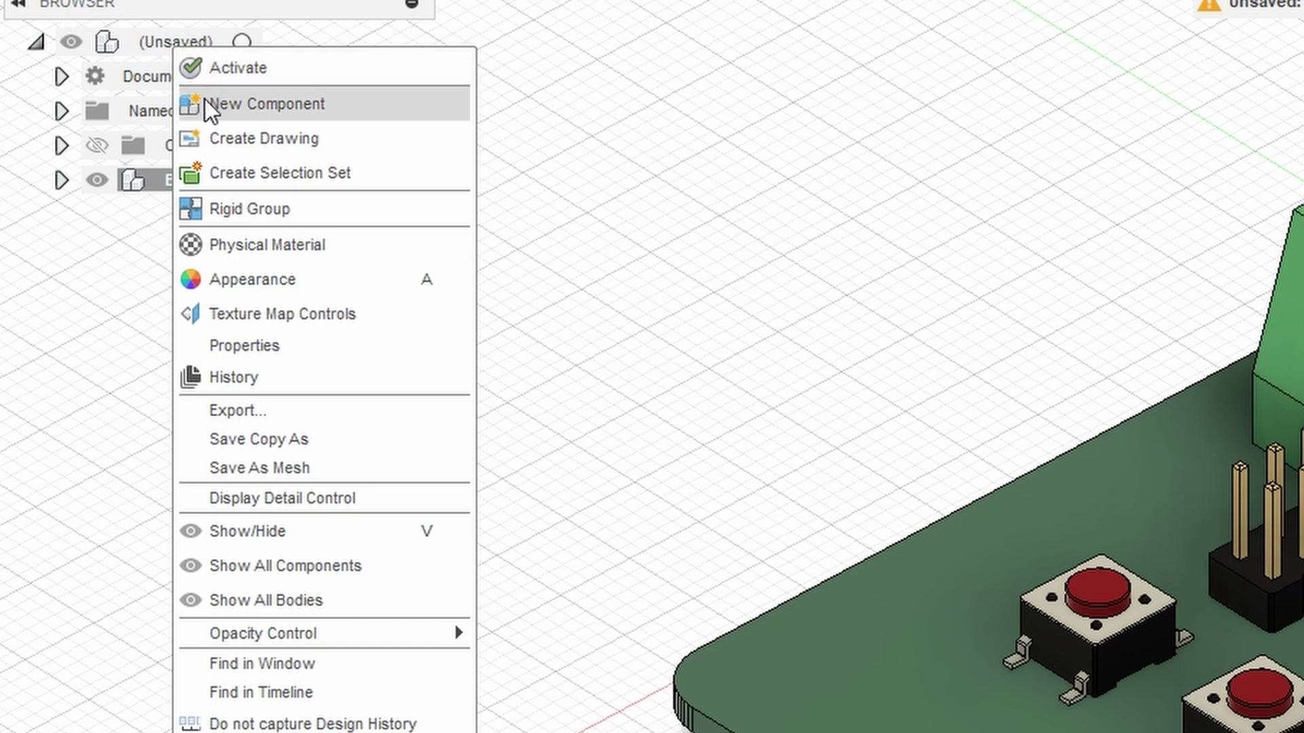
{"action": "left_click", "coordinate": [136, 42]}
{"action": "right_click", "coordinate": [133, 44]}
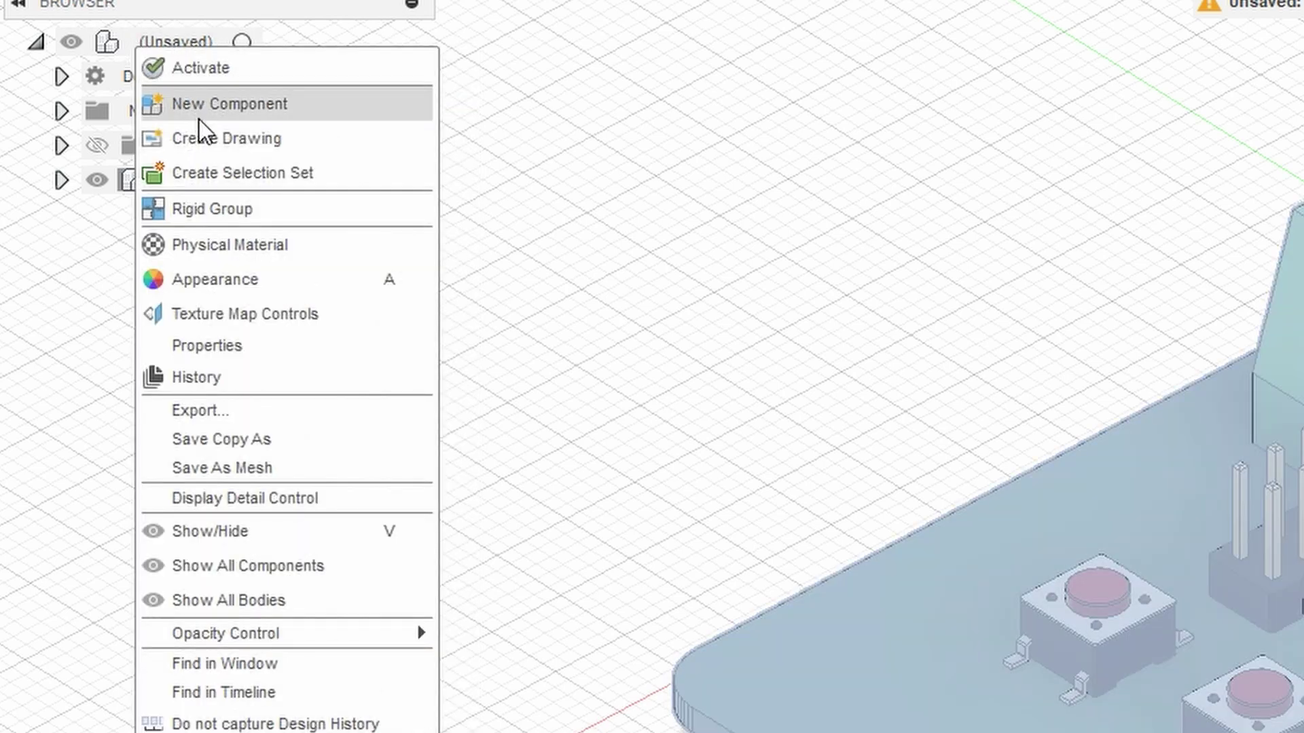
{"action": "left_click", "coordinate": [204, 105]}
{"action": "double_click", "coordinate": [826, 507]}
{"action": "type", "text": "CASE"}
{"action": "left_click", "coordinate": [1025, 716]}
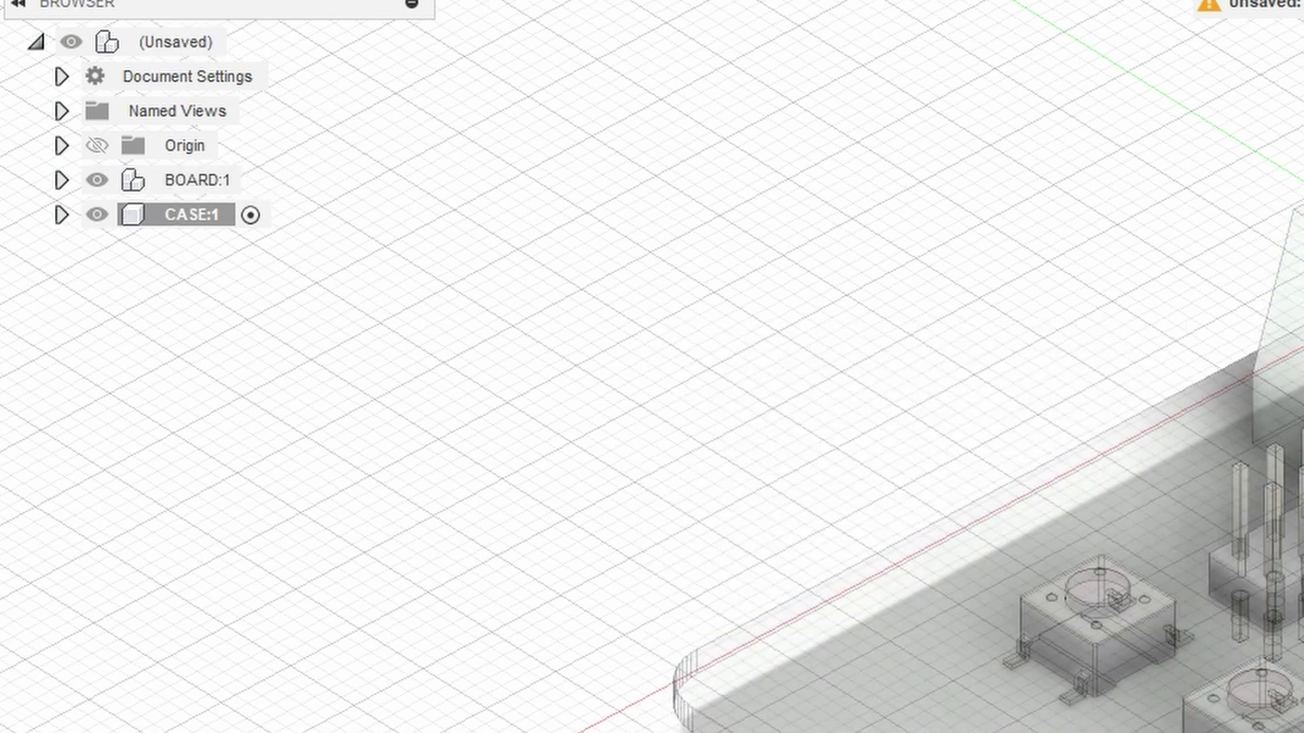
{"action": "left_click", "coordinate": [1148, 265]}
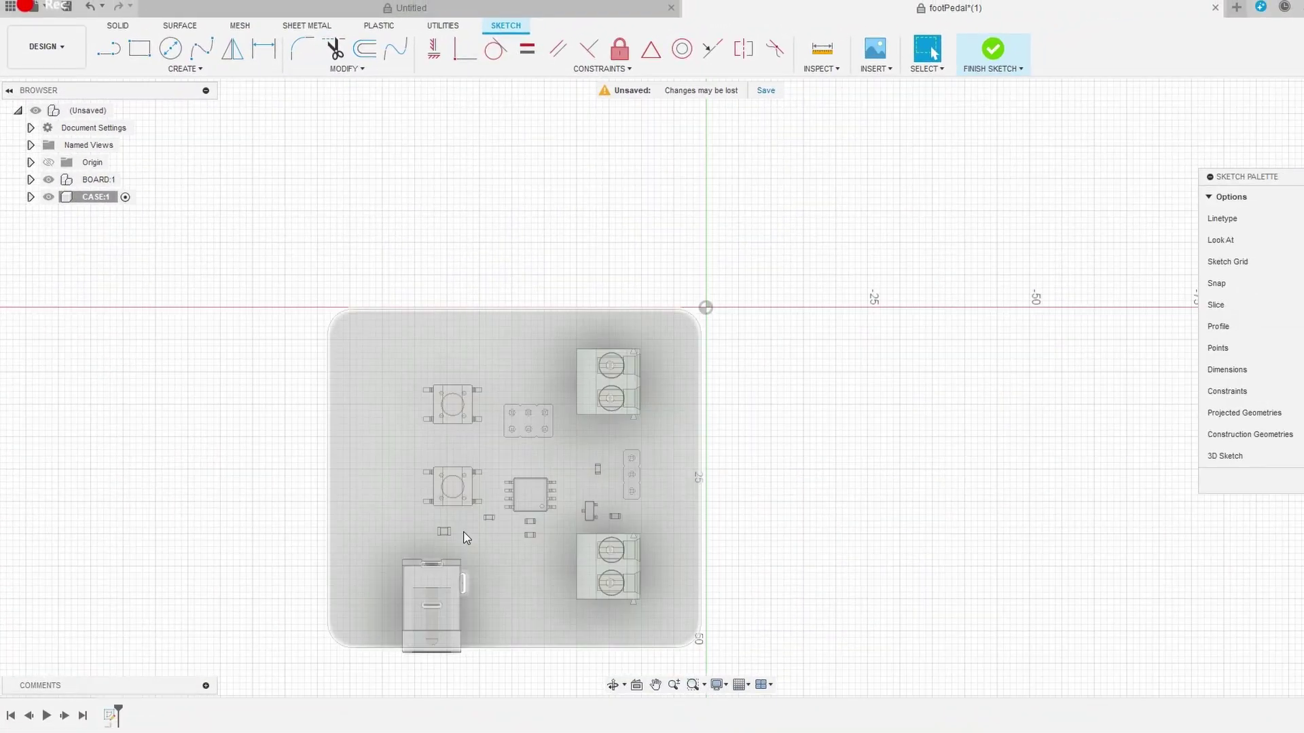
Project the board outline and holes into the sketch, then hide the board.
{"action": "key", "text": "p"}
{"action": "left_click", "coordinate": [378, 406]}
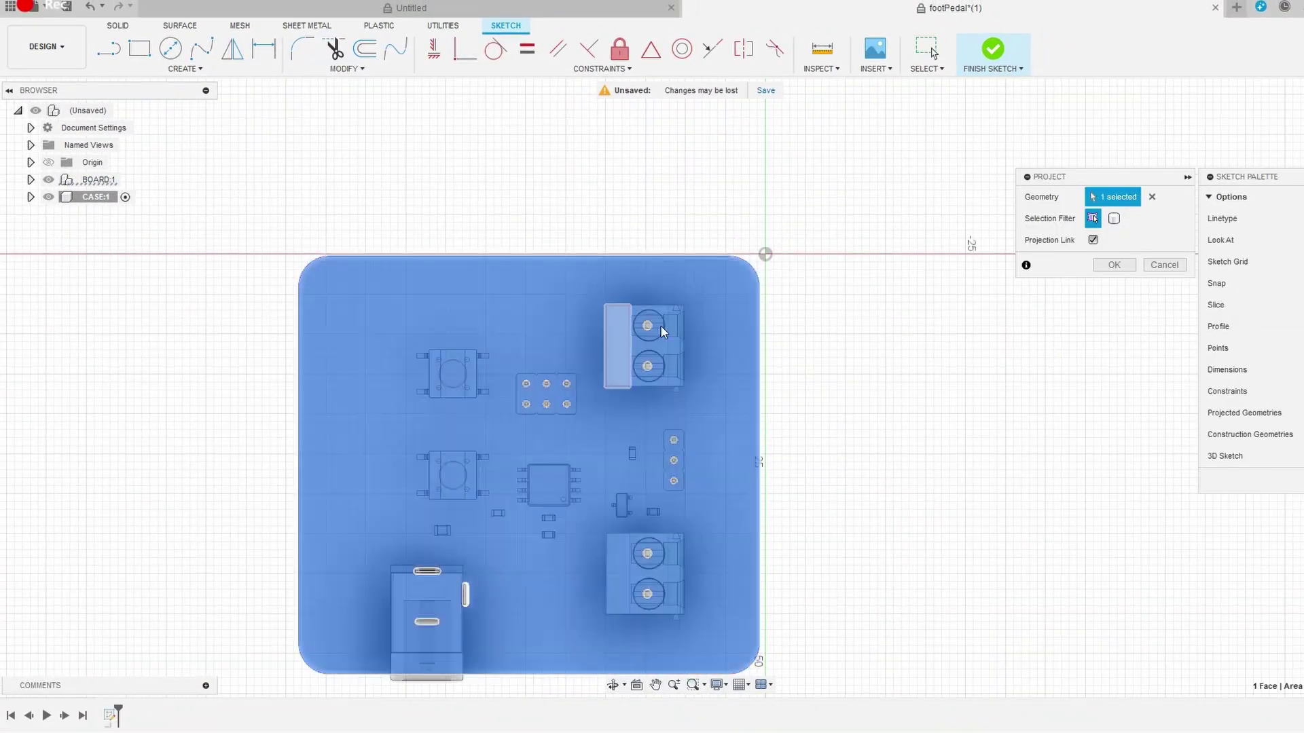
{"action": "left_click", "coordinate": [1114, 264]}
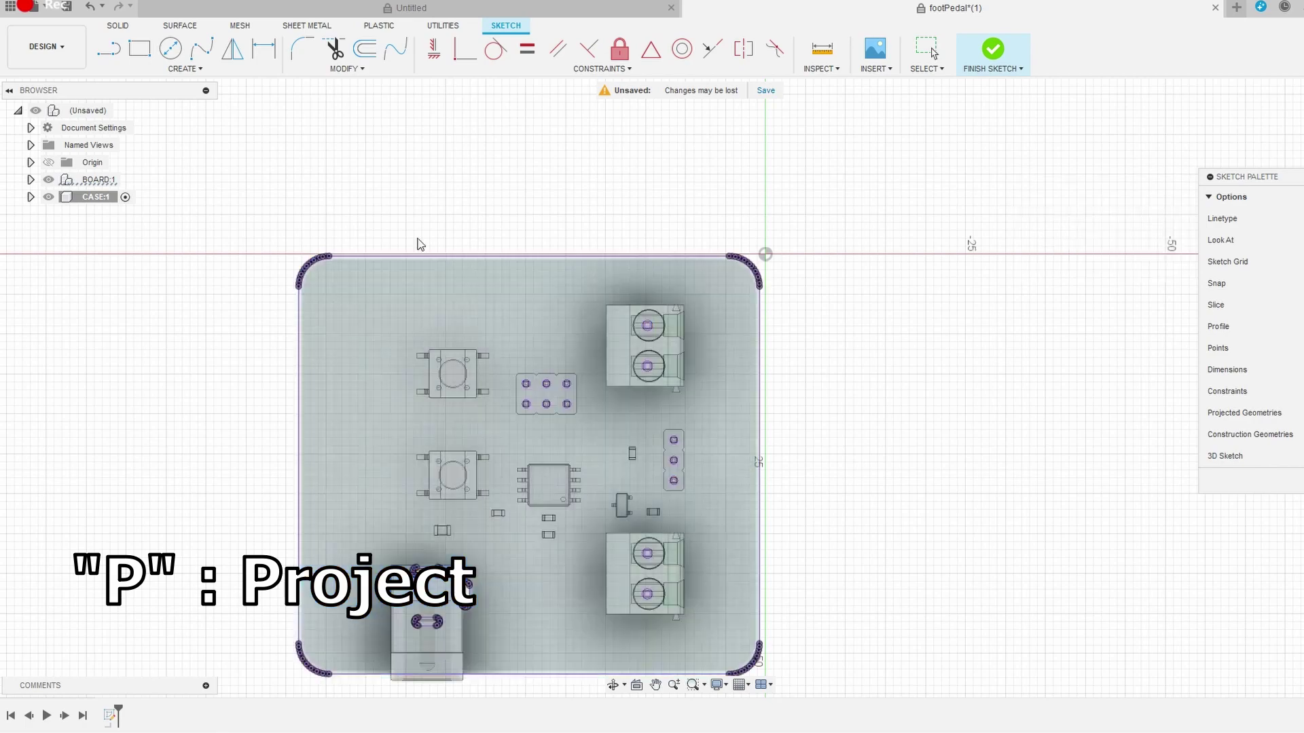
{"action": "left_click", "coordinate": [49, 180]}
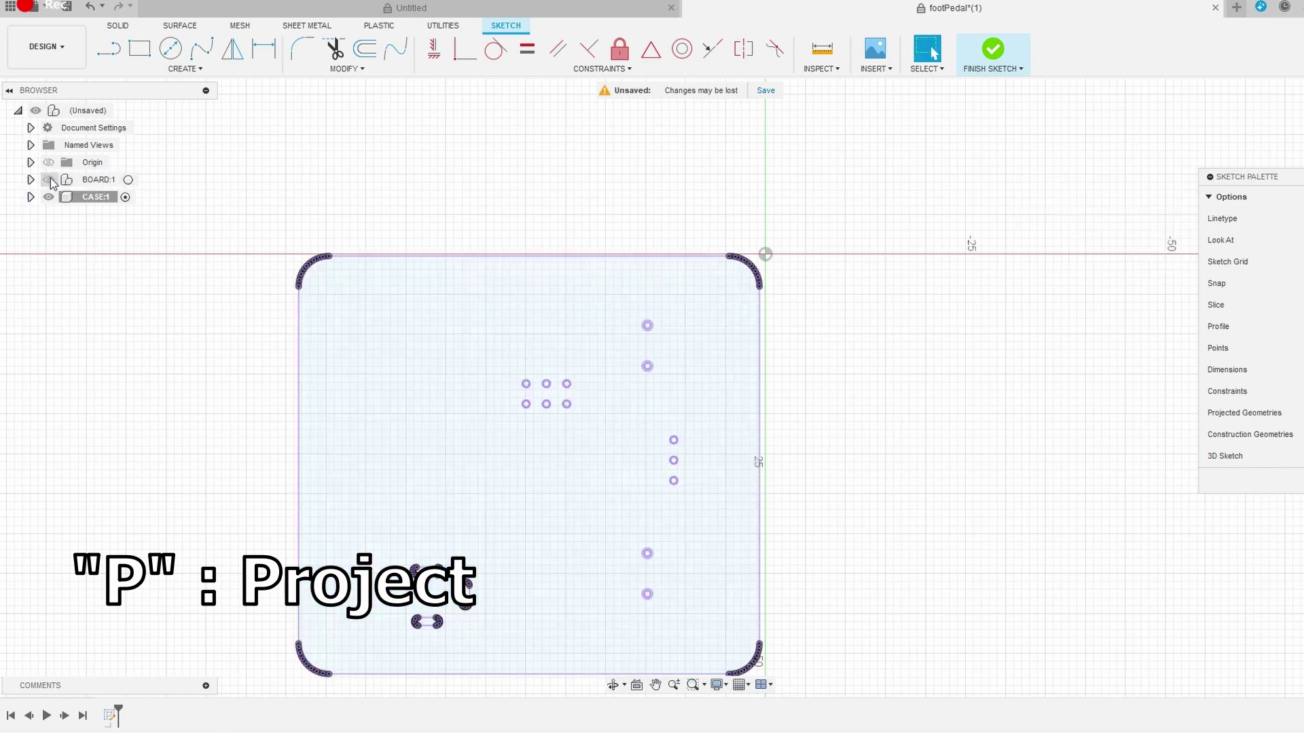
{"action": "scroll", "coordinate": [181, 415], "scroll_direction": "up", "scroll_amount": 2}
{"action": "scroll", "coordinate": [181, 416], "scroll_direction": "up", "scroll_amount": 2}
{"action": "scroll", "coordinate": [182, 422], "scroll_direction": "up", "scroll_amount": 1}
Offset the board outline by 0.25 mm and by 0.25+0.8 mm.
{"action": "key", "text": "o"}
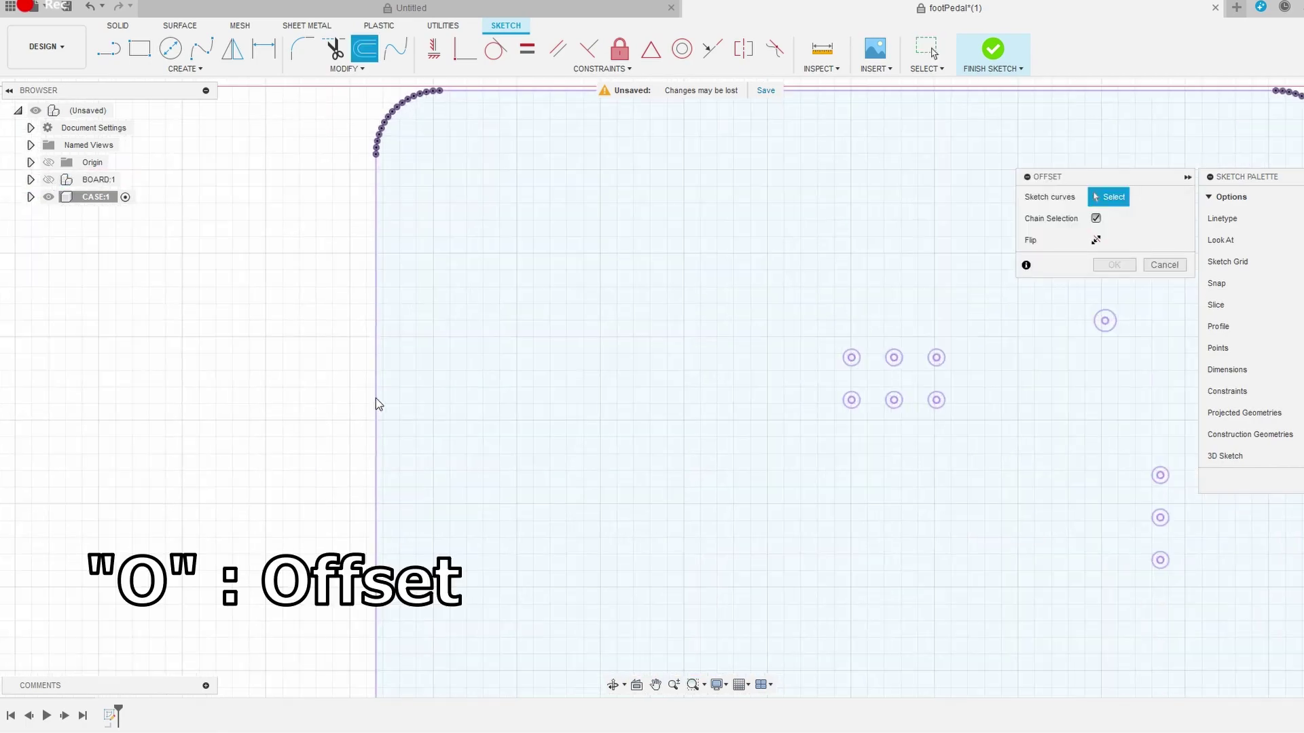
{"action": "left_click", "coordinate": [519, 416]}
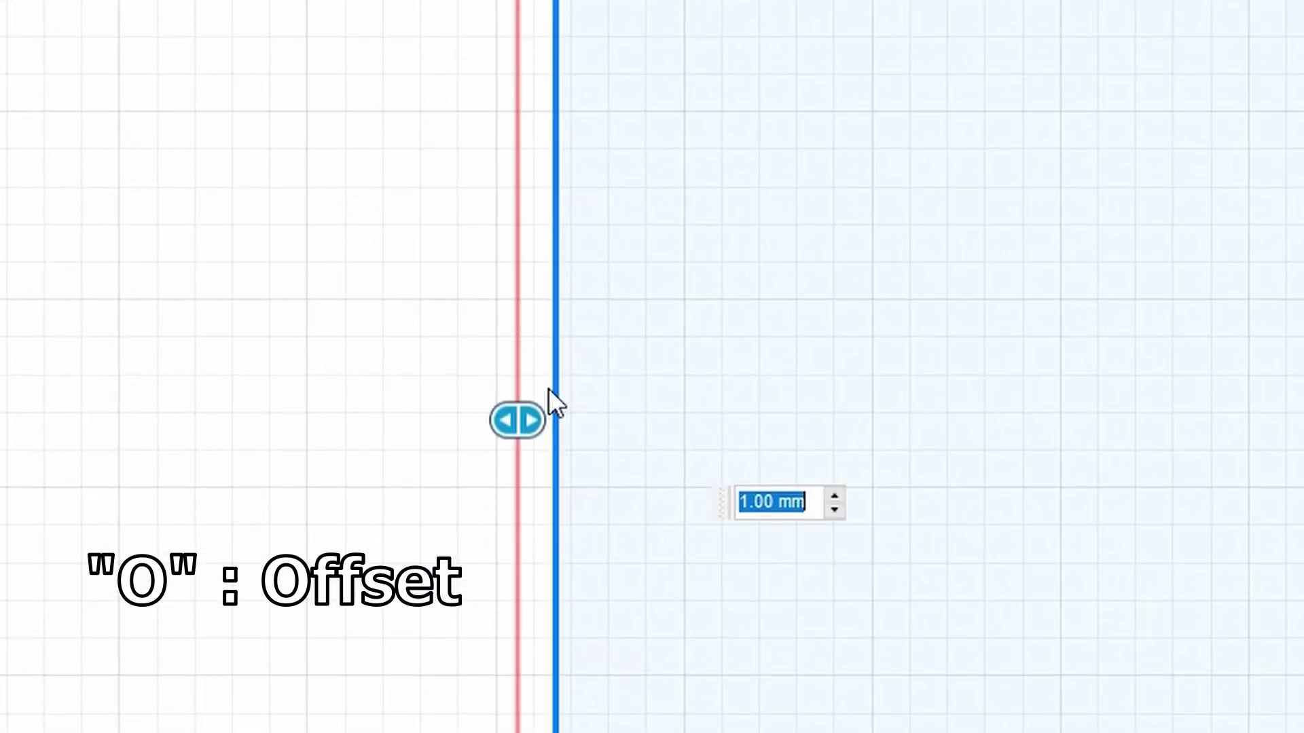
{"action": "type", "text": "0.25"}
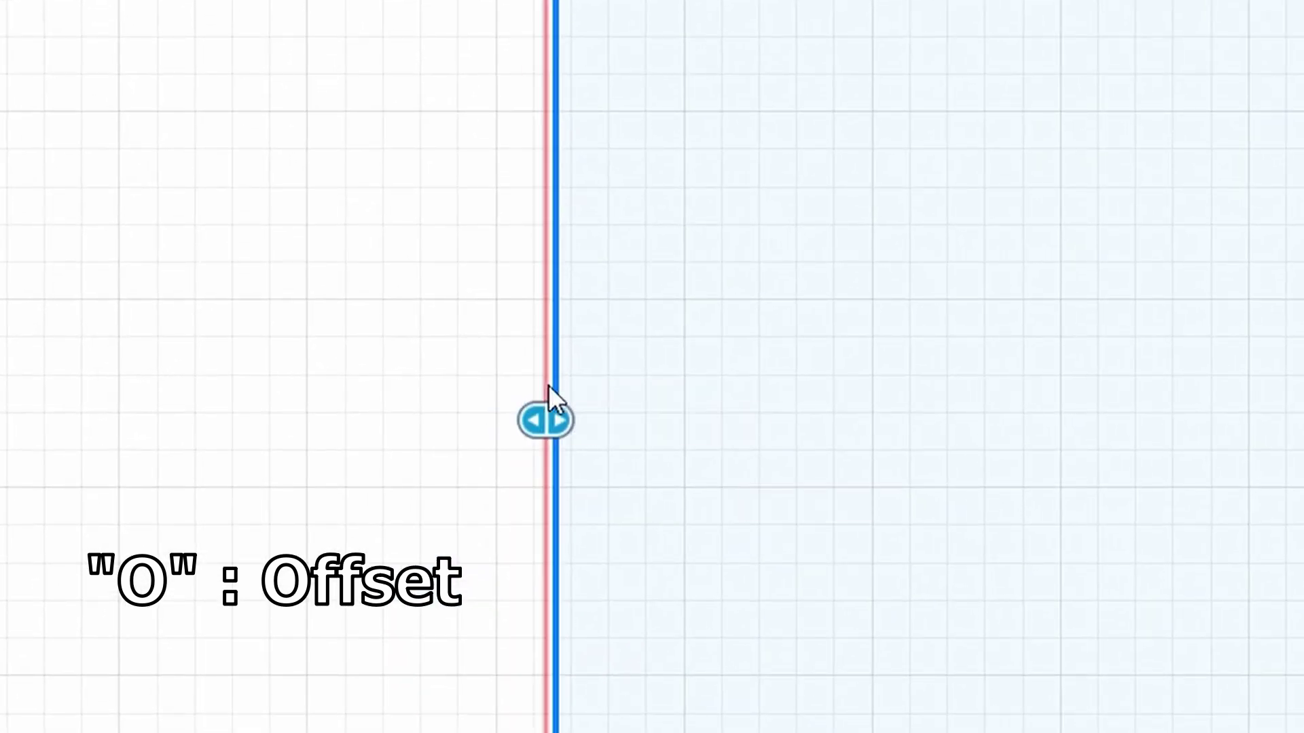
{"action": "key", "text": "Return"}
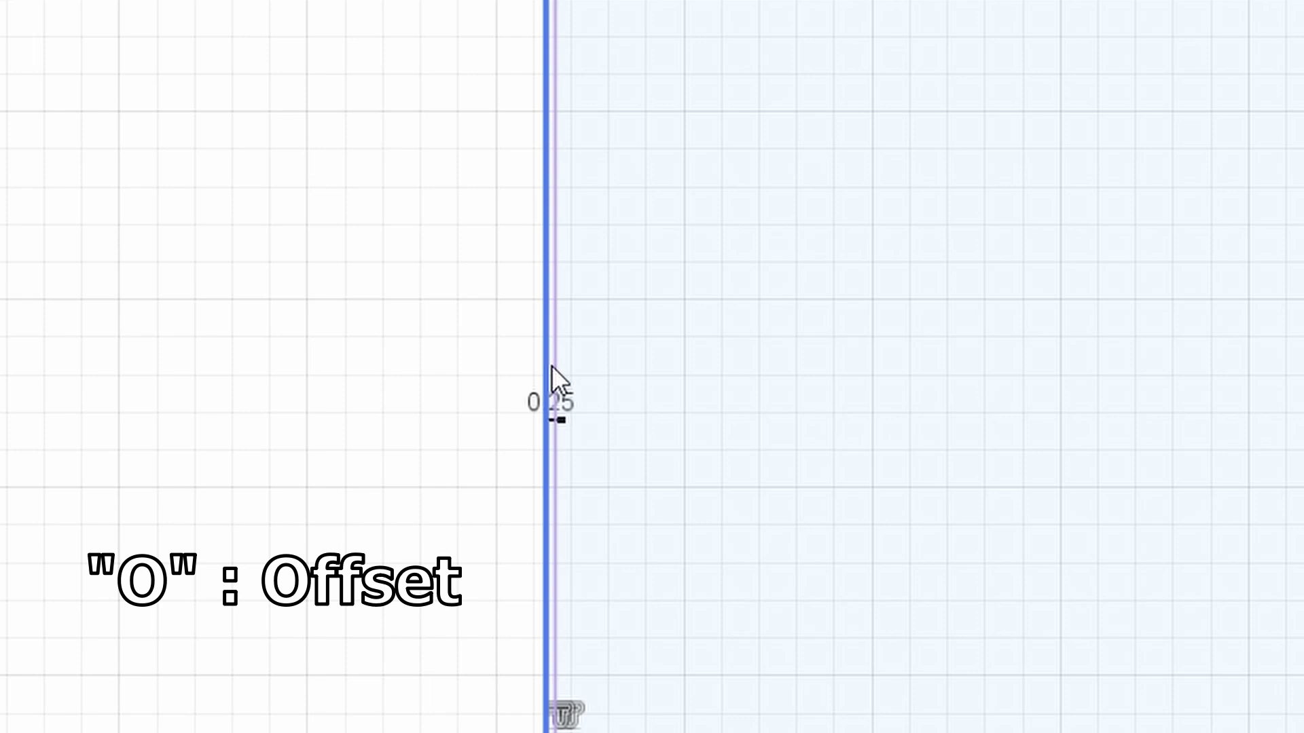
{"action": "left_click", "coordinate": [558, 328]}
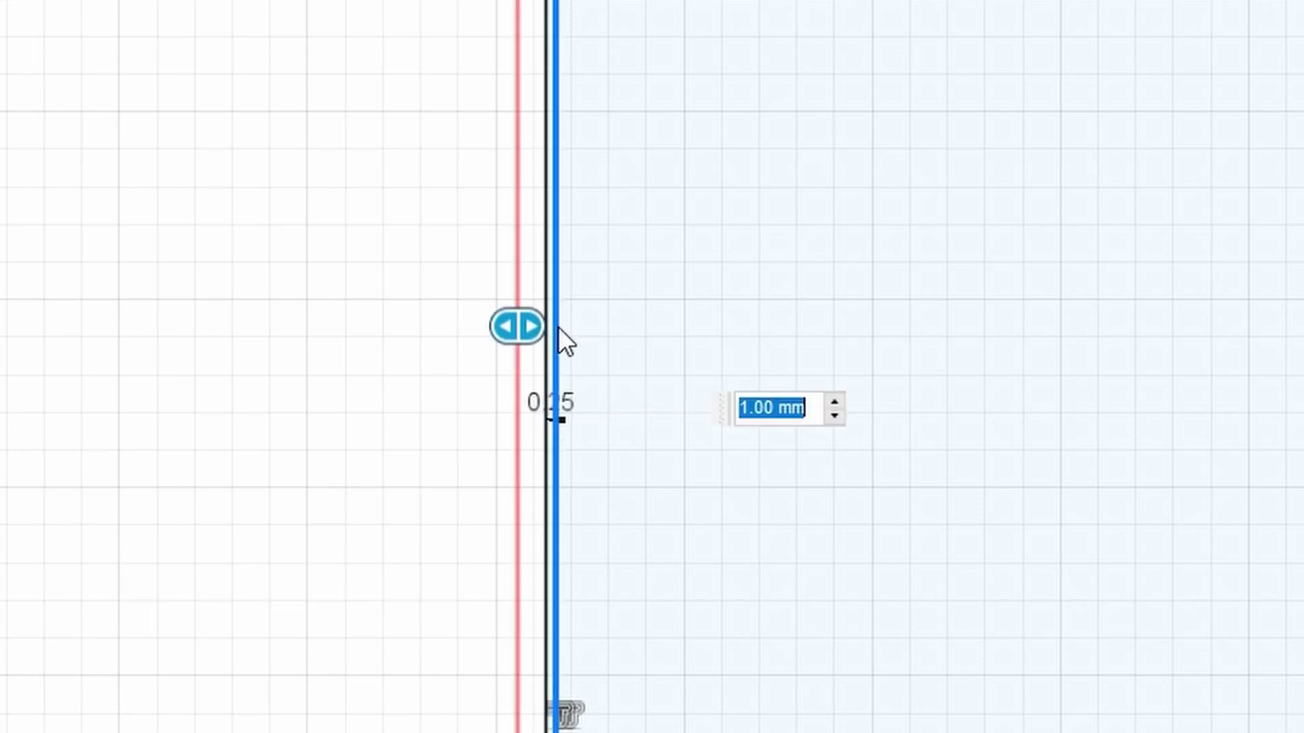
{"action": "type", "text": "0.25+0.8"}
{"action": "key", "text": "Return"}
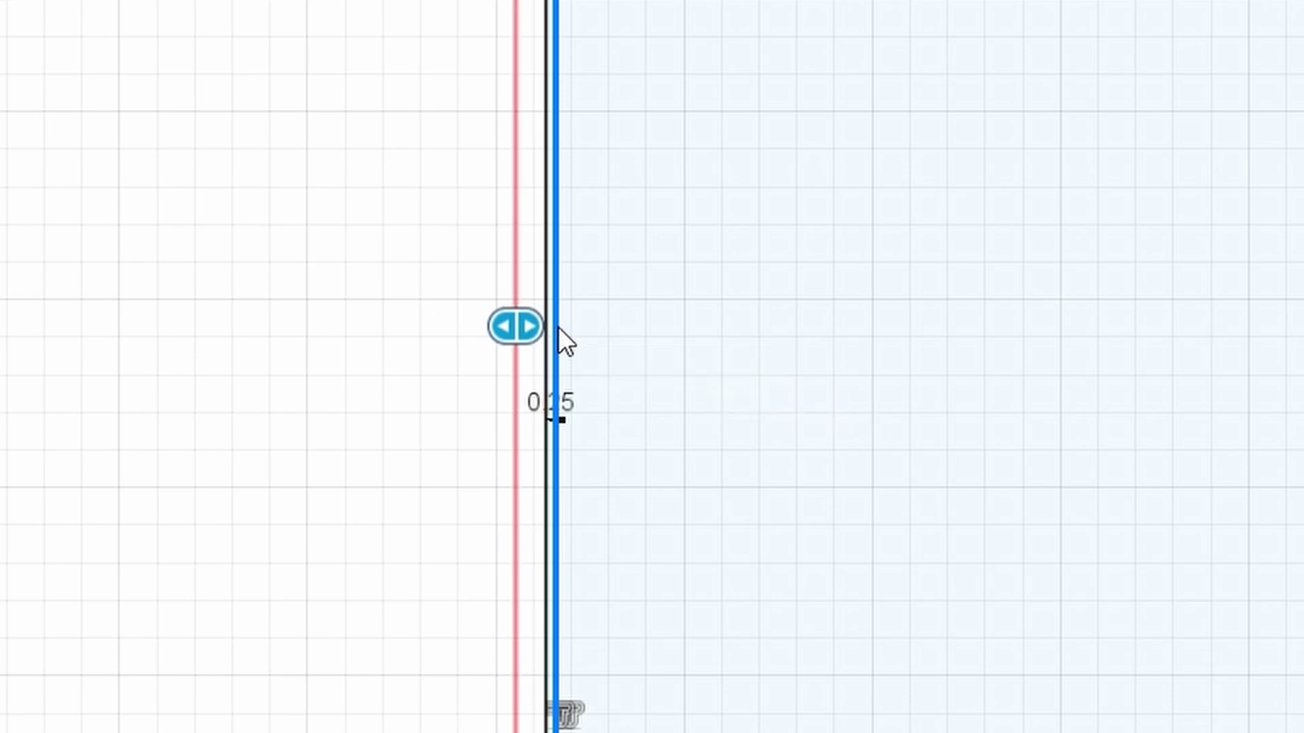
Offset the next outline line by -1.2 mm.
{"action": "left_click", "coordinate": [558, 279]}
{"action": "key", "text": "o"}
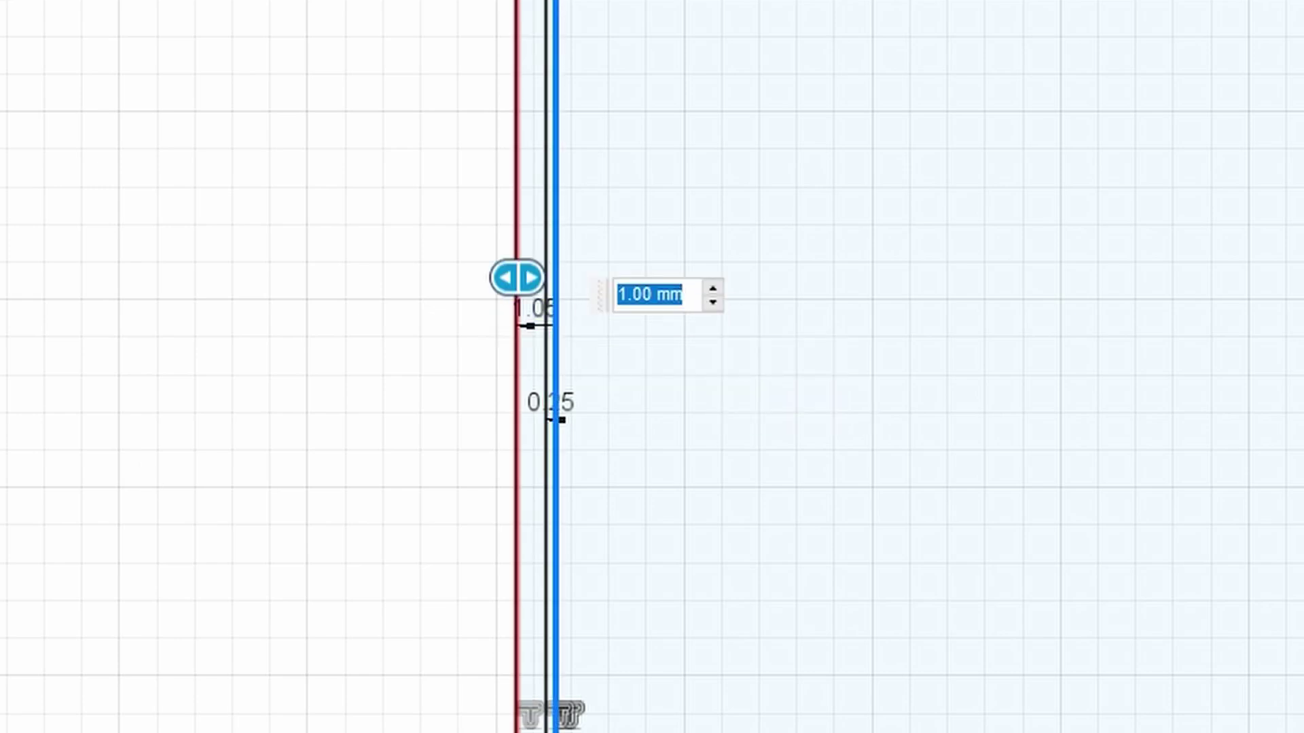
{"action": "type", "text": "-1"}
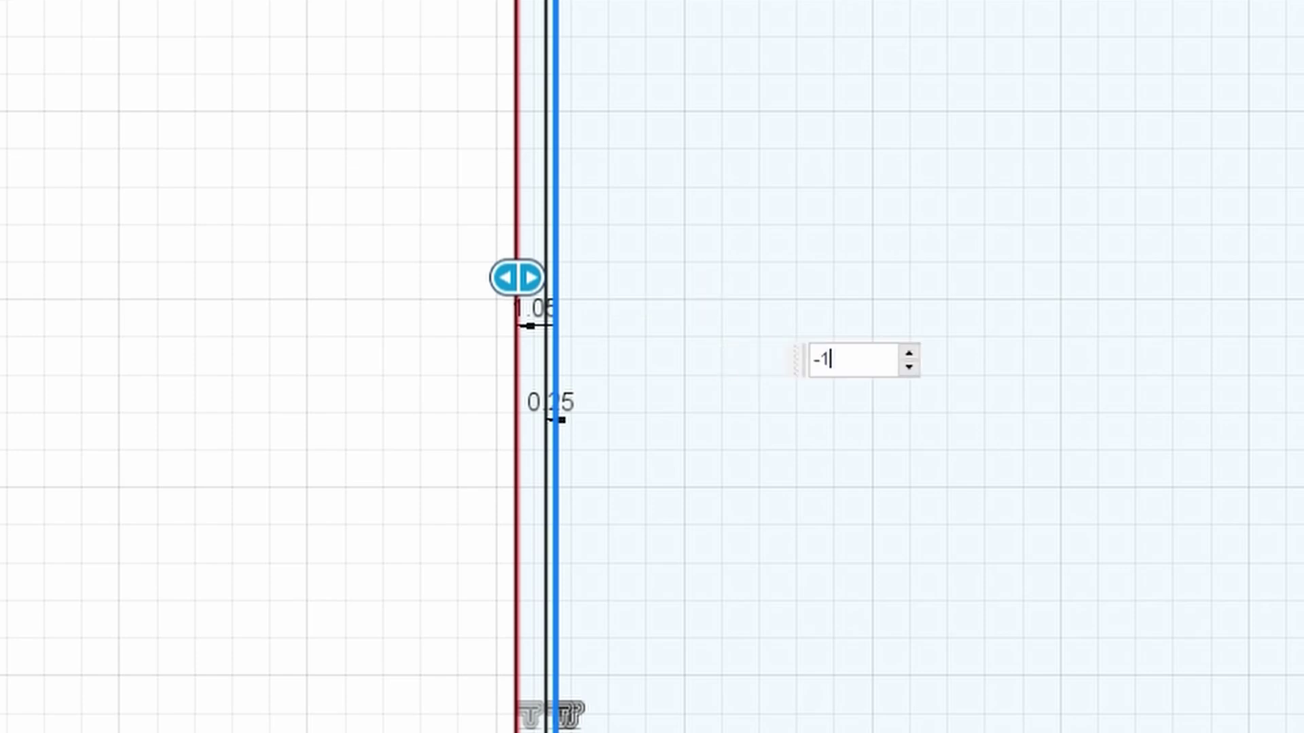
{"action": "type", "text": ".2"}
{"action": "key", "text": "Return"}
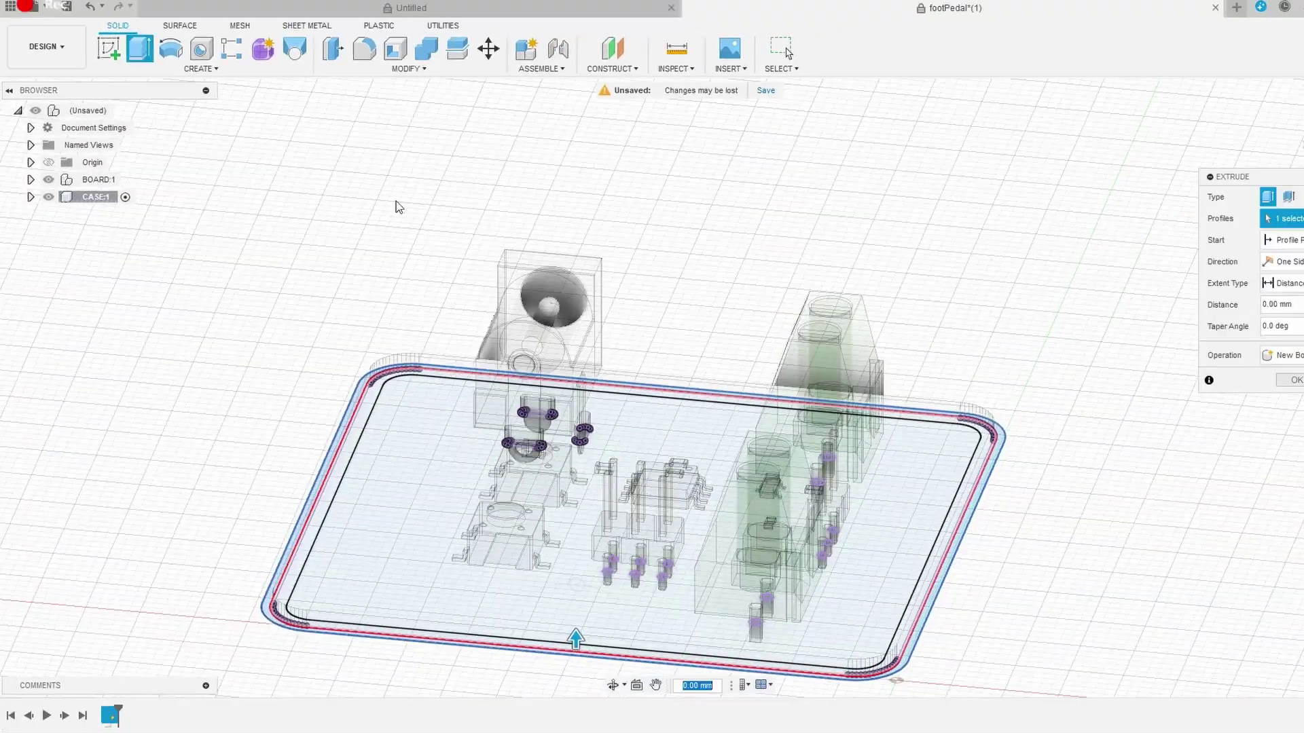
Extrude the wall profile from the case base face up to the jack's top face, offset 0.3 mm.
{"action": "left_click", "coordinate": [1285, 240]}
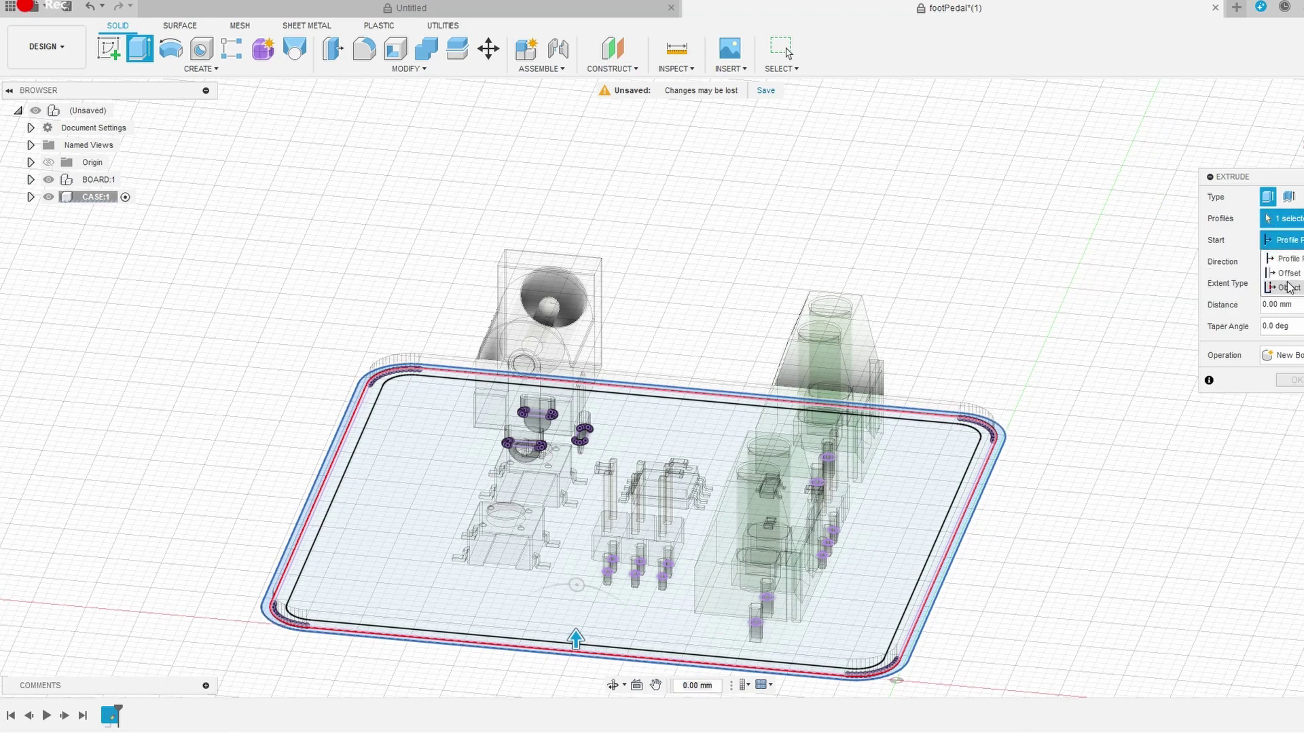
{"action": "left_click", "coordinate": [1285, 286]}
{"action": "left_click", "coordinate": [422, 498]}
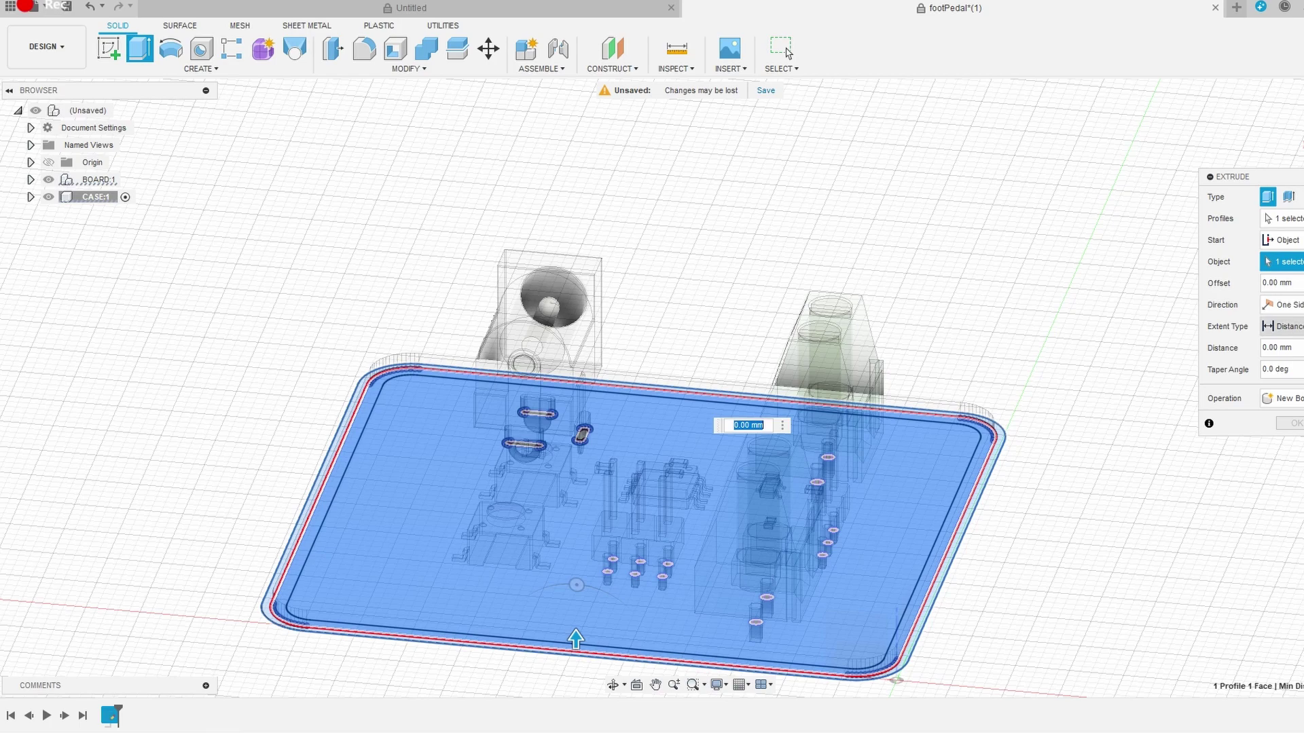
{"action": "middle_click_drag", "start_coordinate": [734, 279], "coordinate": [642, 372], "text": "shift"}
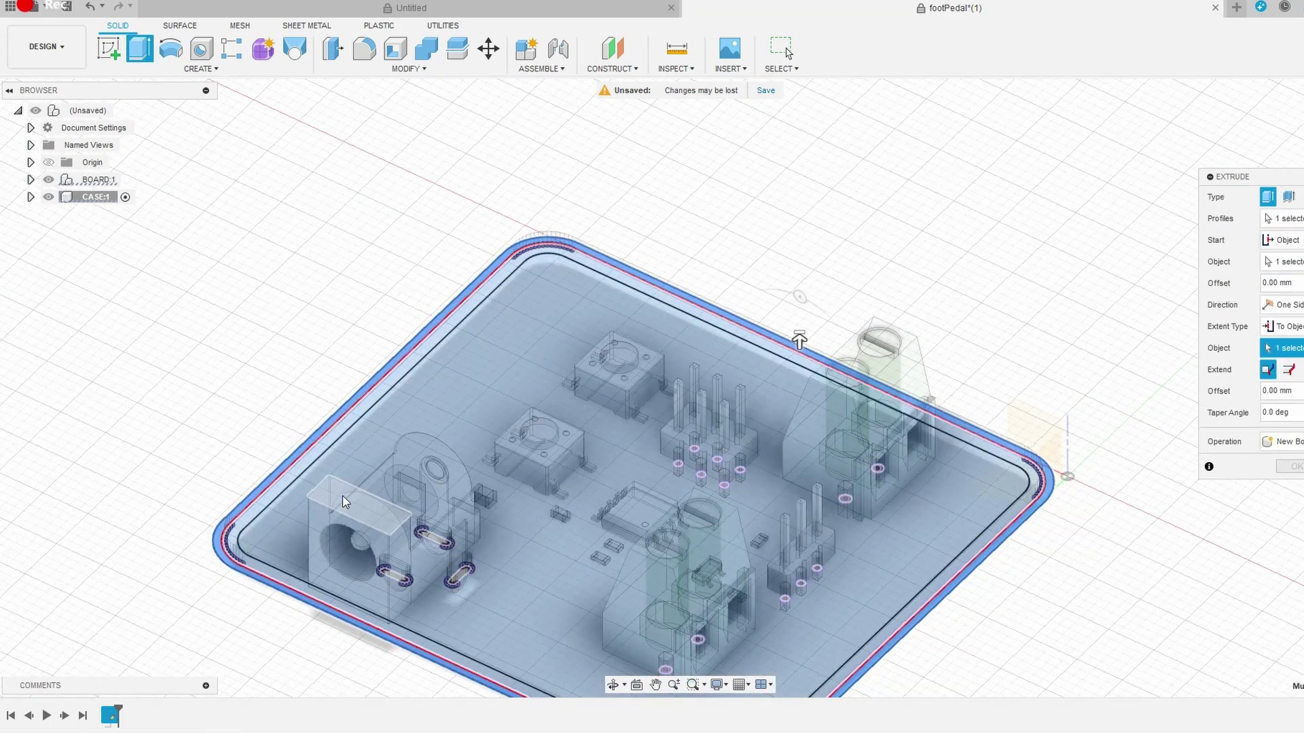
{"action": "left_click", "coordinate": [343, 496]}
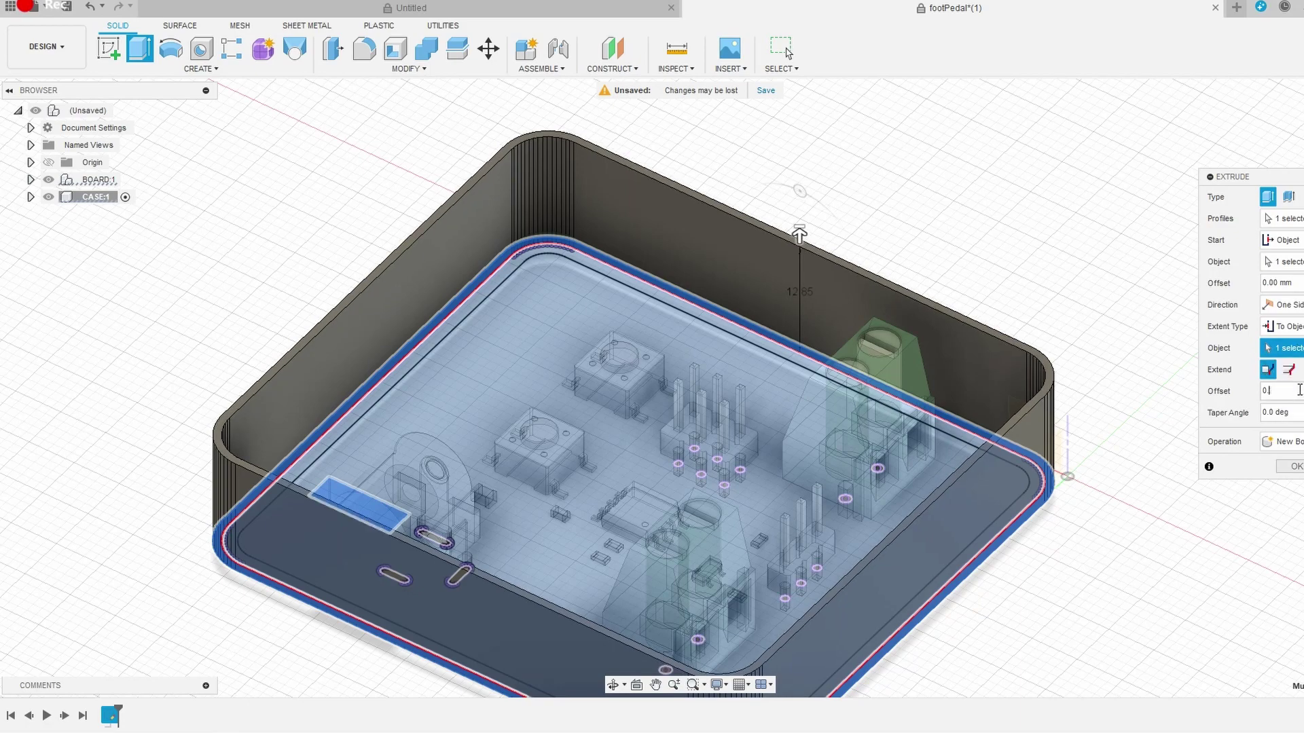
{"action": "type", "text": "0.3"}
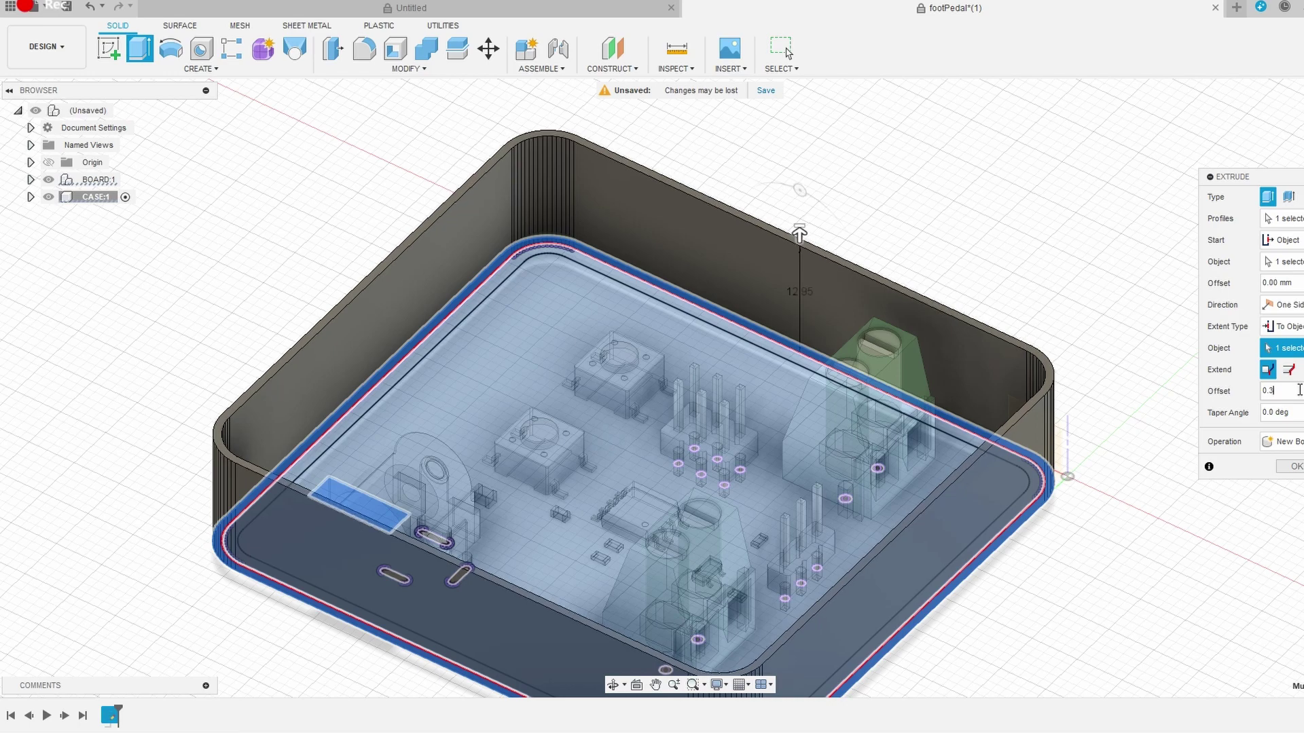
{"action": "key", "text": "Return"}
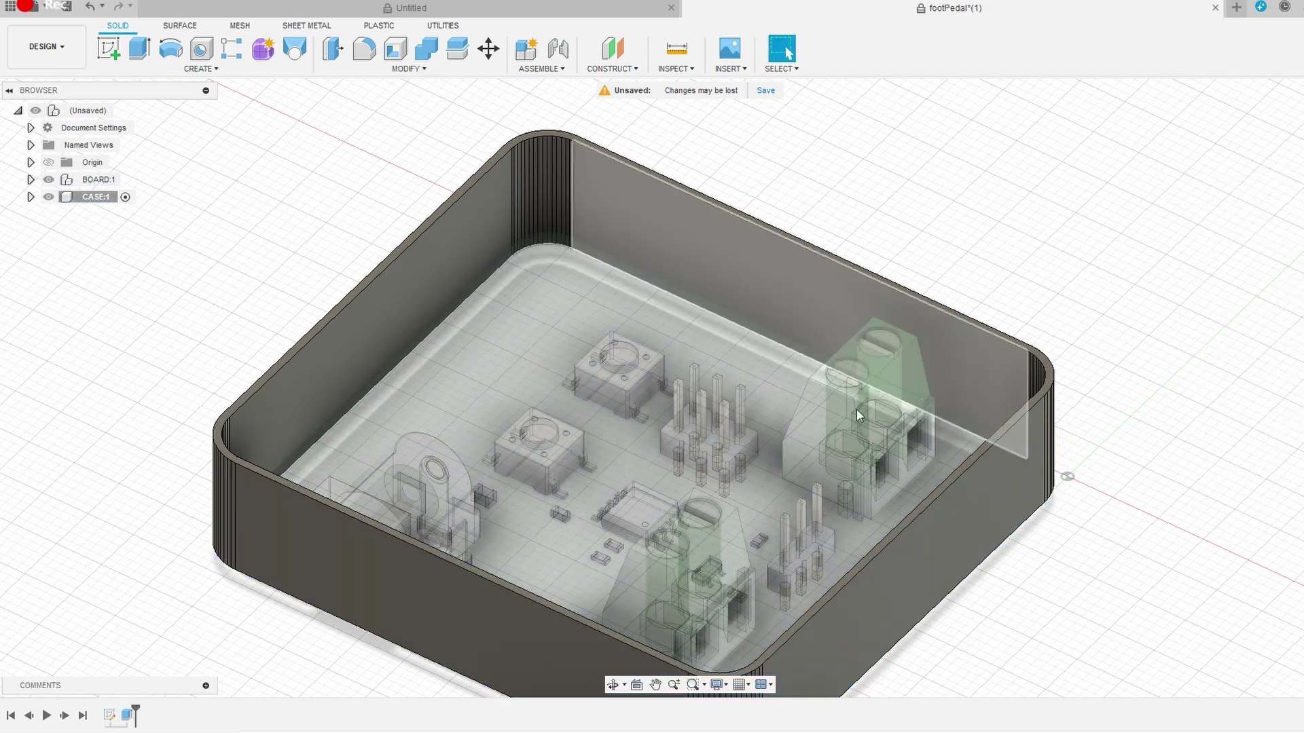
Select all Sketch1 profiles and extrude a 0.8 mm lid from the wall tops, joined.
{"action": "left_click", "coordinate": [47, 180]}
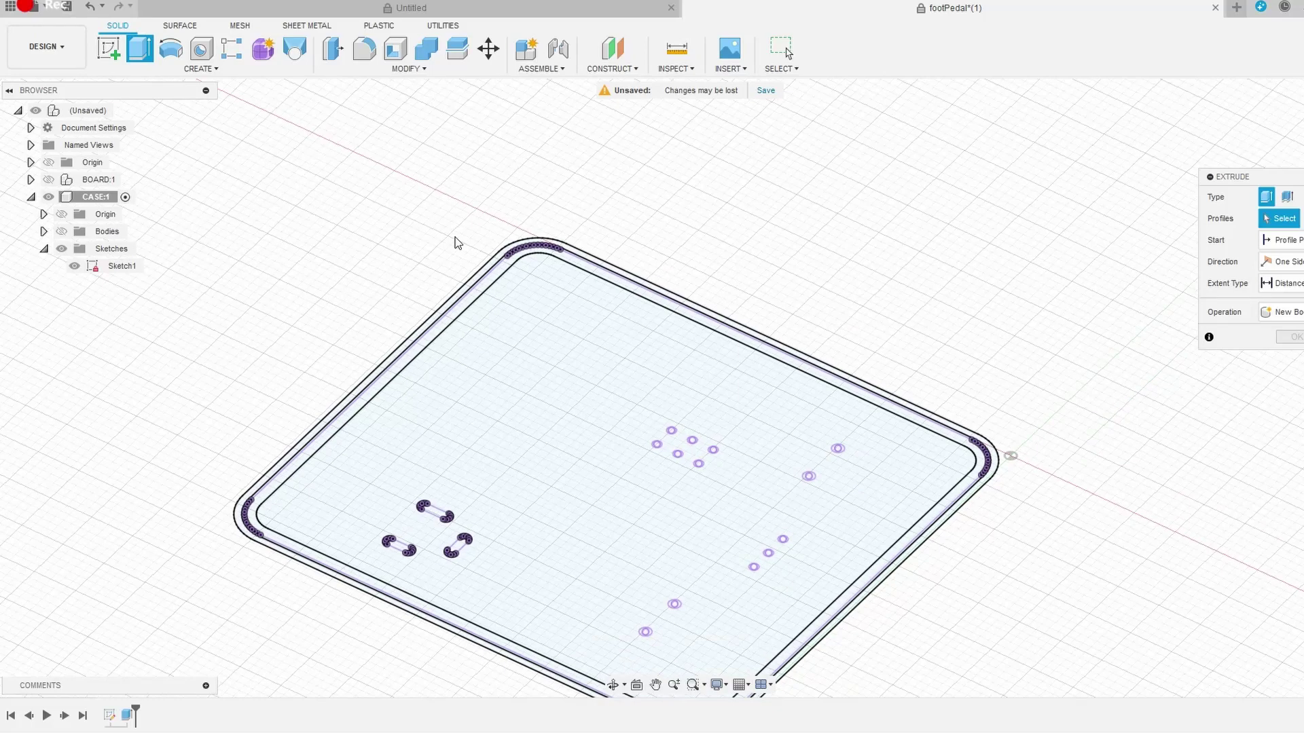
{"action": "left_click_drag", "start_coordinate": [543, 423], "coordinate": [953, 657]}
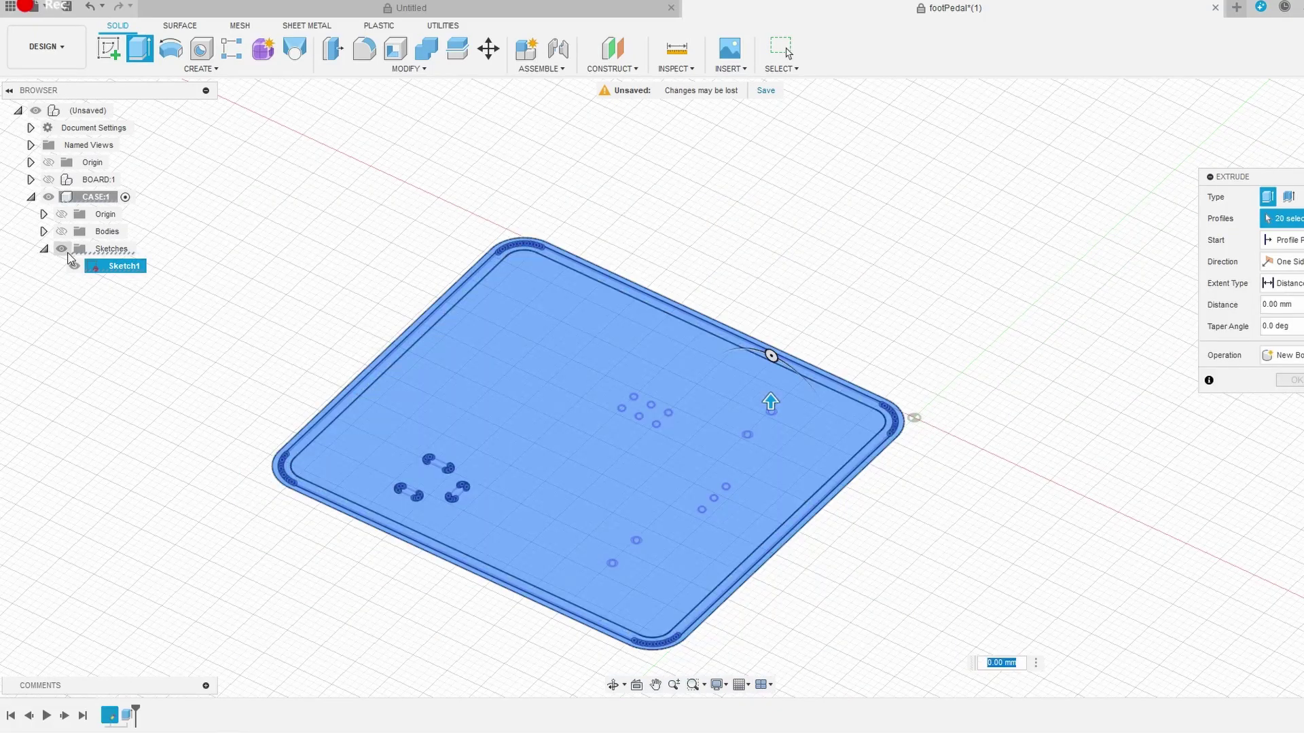
{"action": "left_click", "coordinate": [61, 231]}
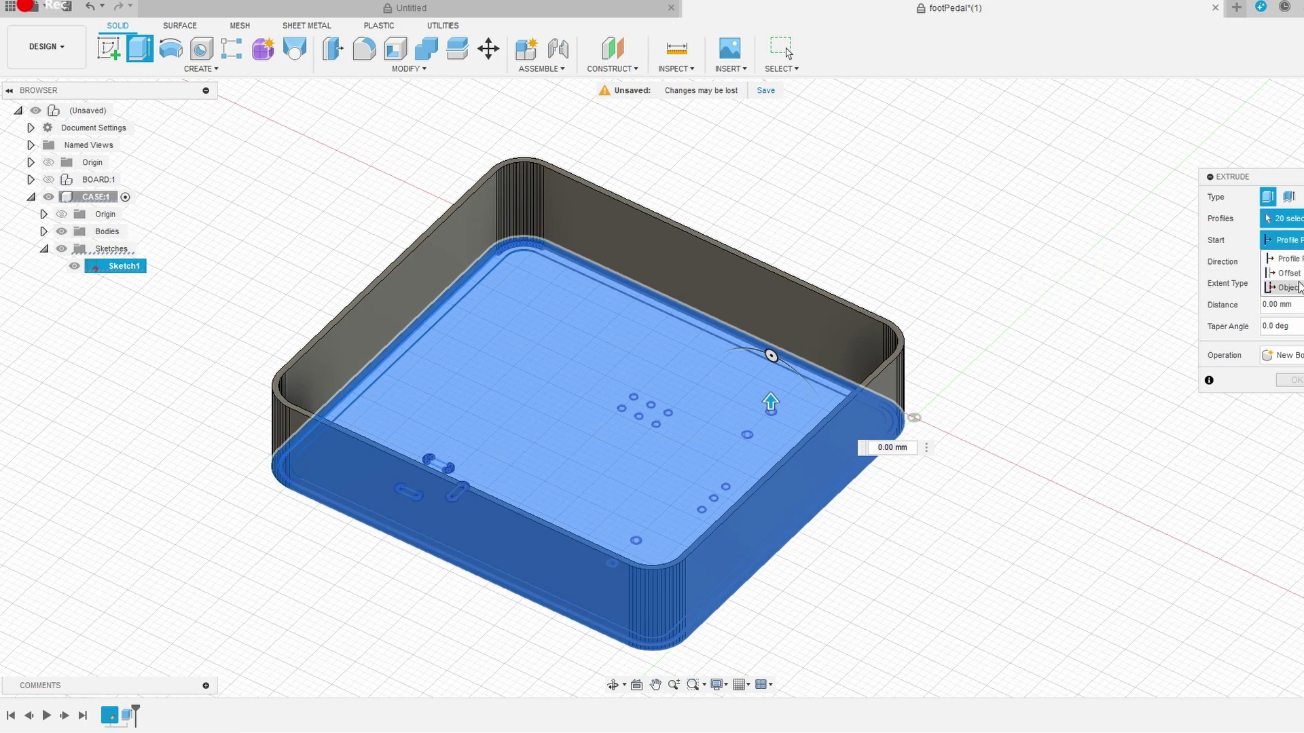
{"action": "left_click", "coordinate": [1288, 288]}
{"action": "scroll", "coordinate": [806, 345], "scroll_direction": "up", "scroll_amount": 3}
{"action": "scroll", "coordinate": [805, 345], "scroll_direction": "up", "scroll_amount": 2}
{"action": "left_click", "coordinate": [860, 297]}
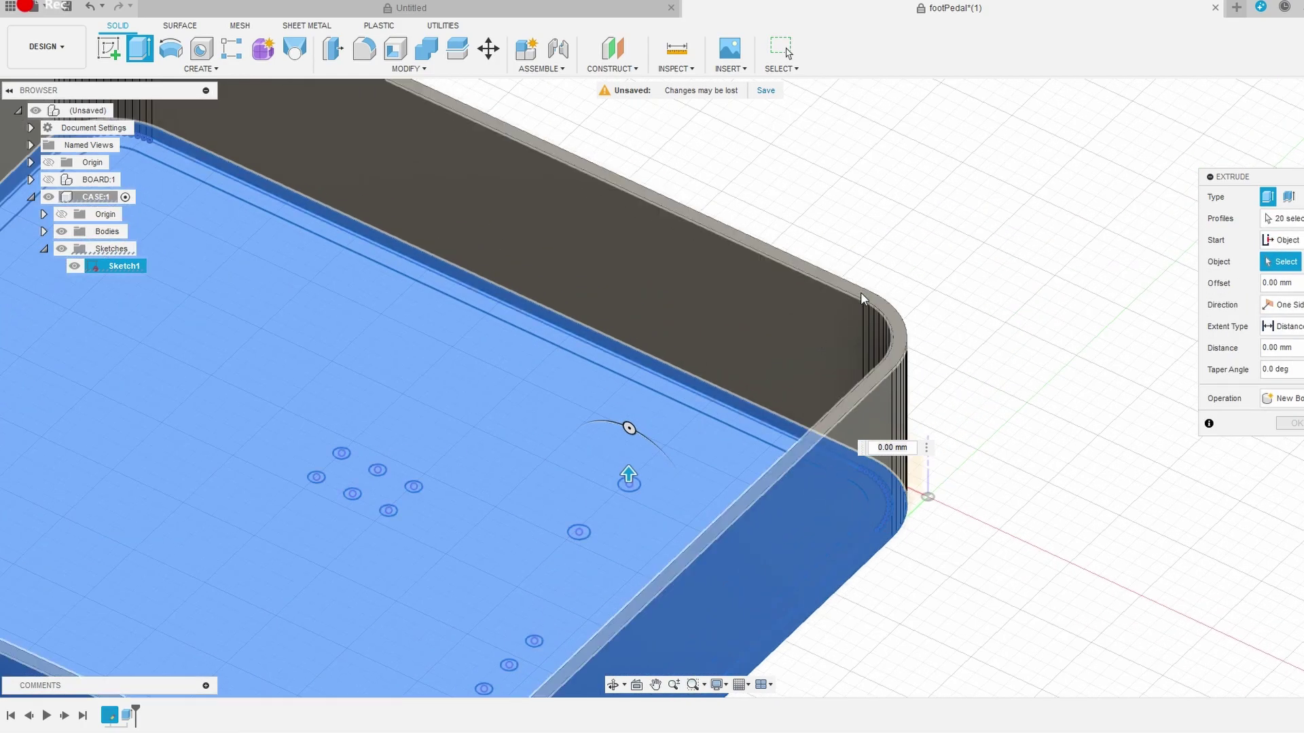
{"action": "scroll", "coordinate": [861, 292], "scroll_direction": "down", "scroll_amount": 2}
{"action": "scroll", "coordinate": [861, 292], "scroll_direction": "down", "scroll_amount": 3}
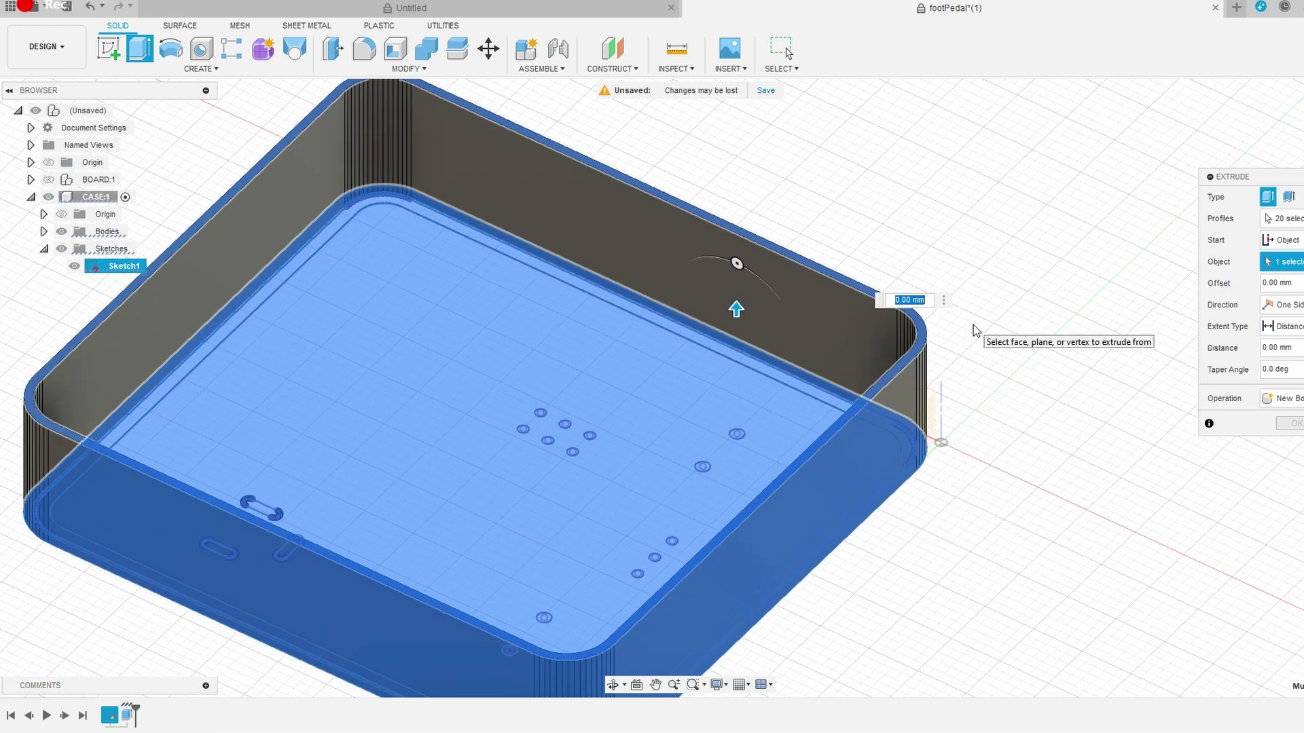
{"action": "type", "text": "0.8"}
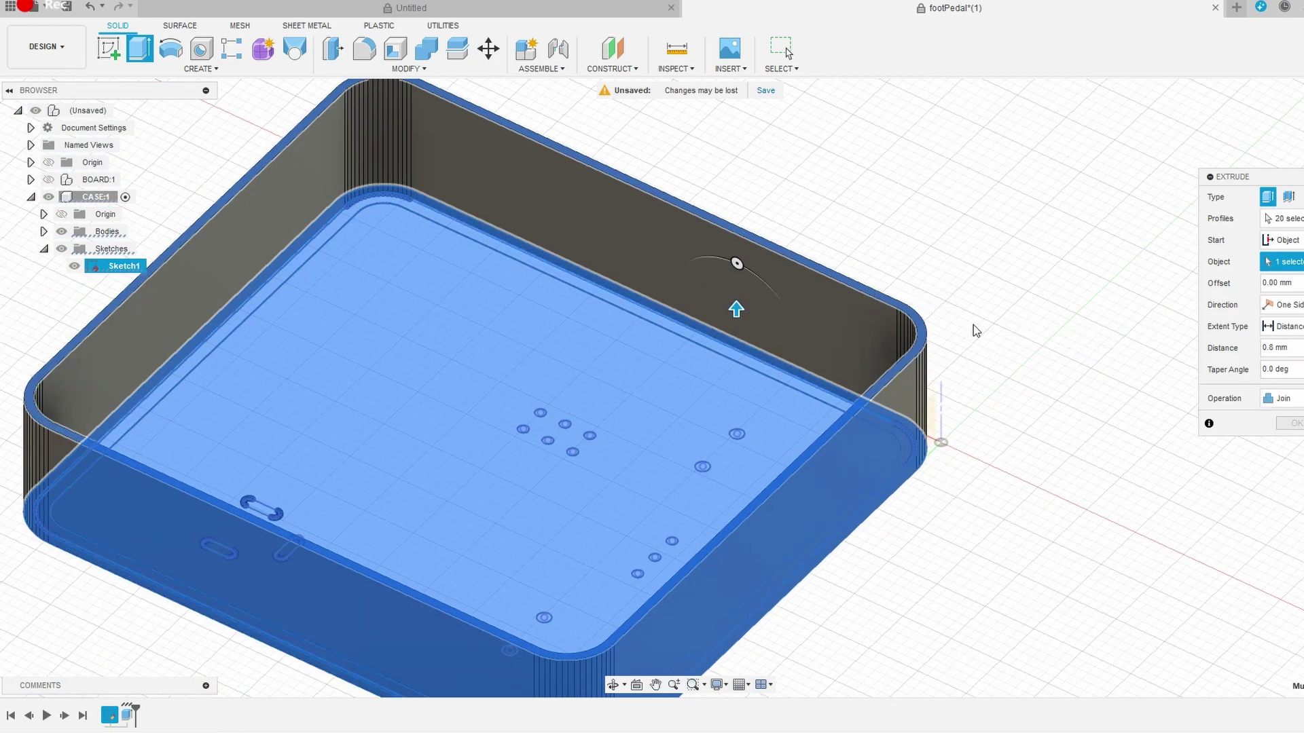
{"action": "key", "text": "Return"}
{"action": "scroll", "coordinate": [1118, 215], "scroll_direction": "down", "scroll_amount": 3}
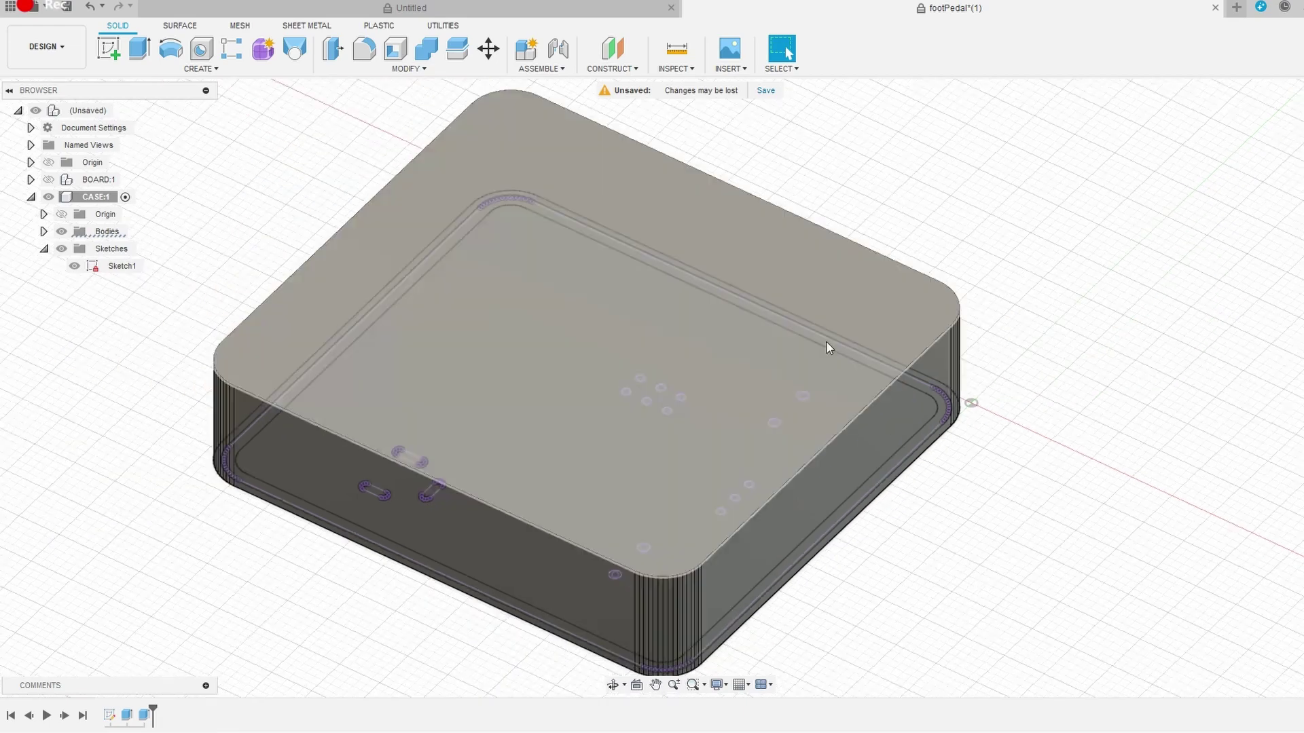
Hide the CASE bodies and view the case sketch from above, zoomed in on its left edge.
{"action": "middle_click_drag", "start_coordinate": [539, 410], "coordinate": [641, 421]}
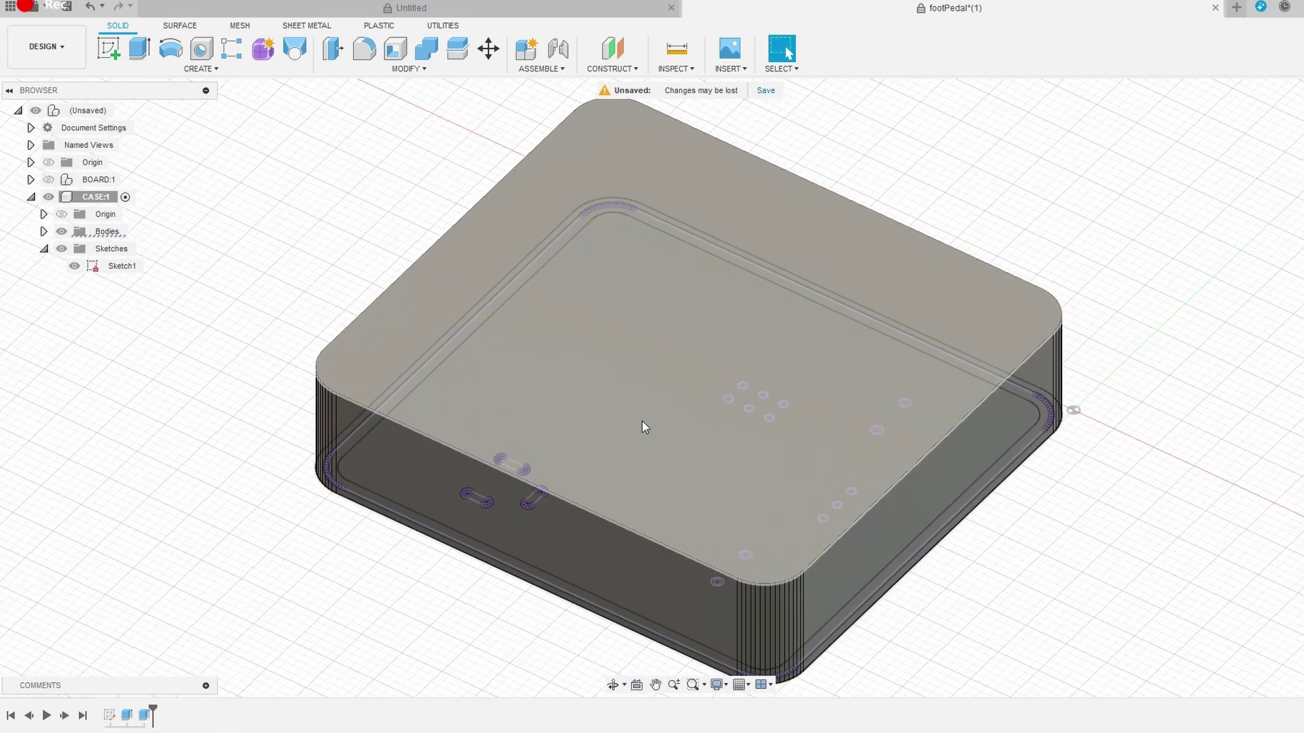
{"action": "scroll", "coordinate": [963, 552], "scroll_direction": "up", "scroll_amount": 1}
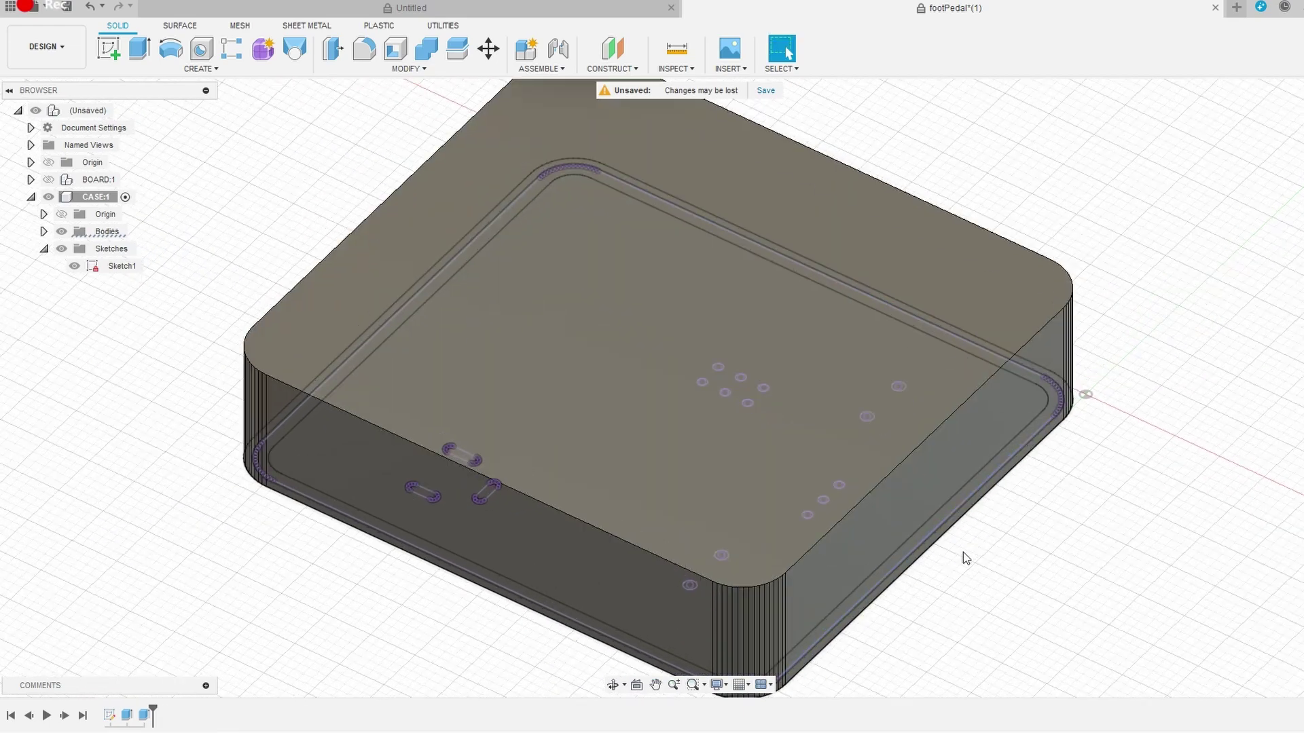
{"action": "scroll", "coordinate": [906, 530], "scroll_direction": "up", "scroll_amount": 1}
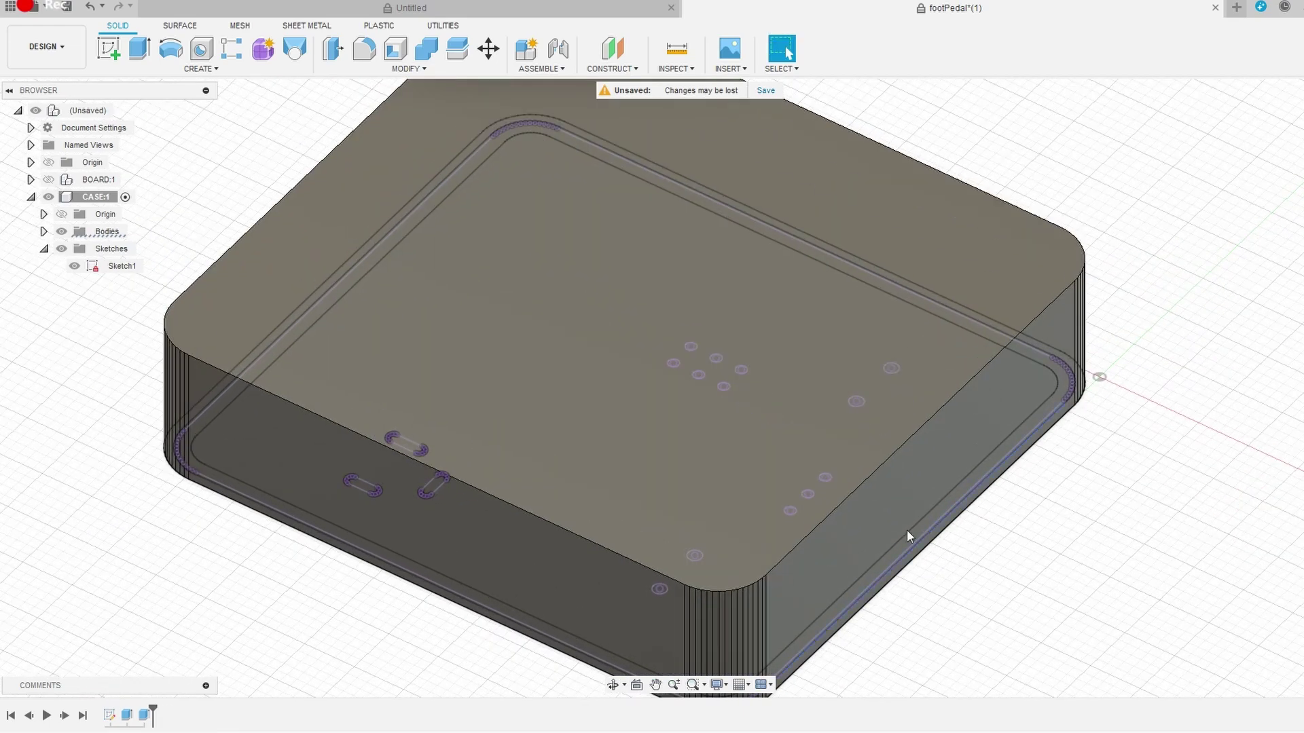
{"action": "left_click", "coordinate": [63, 233]}
{"action": "middle_click_drag", "start_coordinate": [349, 579], "coordinate": [271, 628], "text": "shift"}
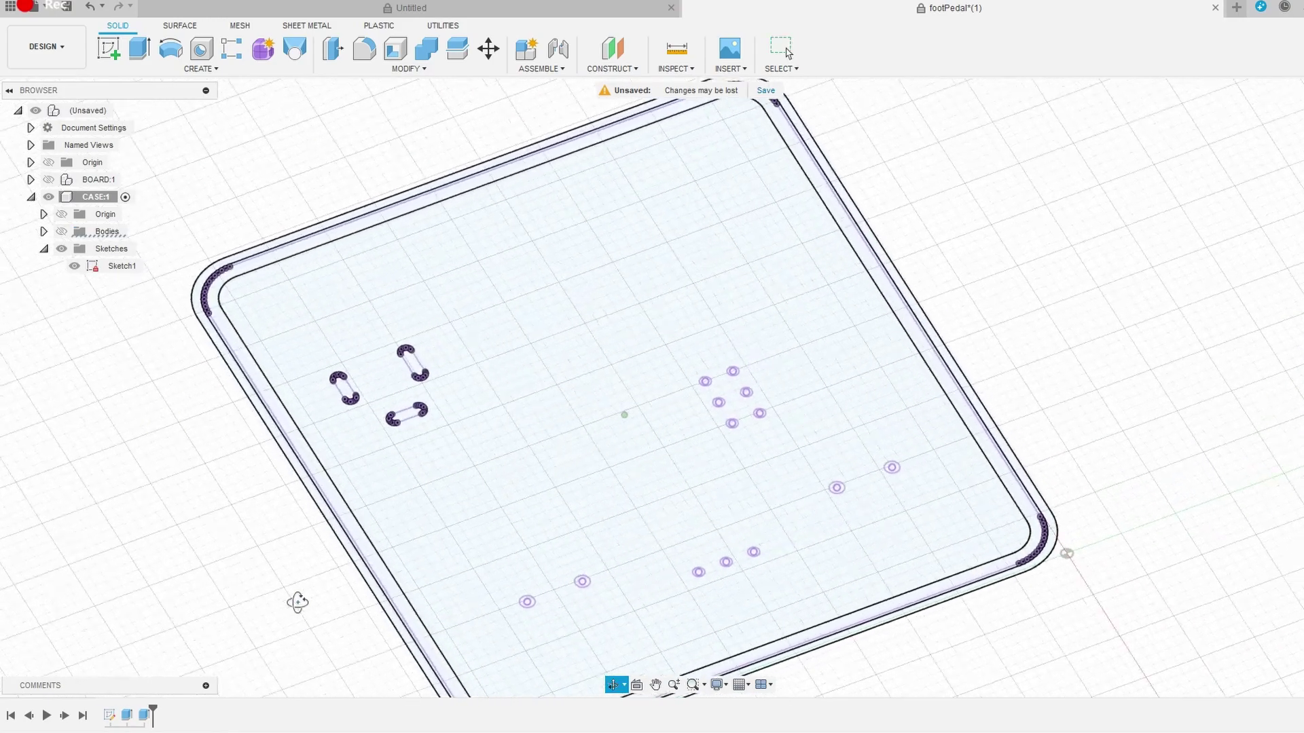
{"action": "scroll", "coordinate": [313, 516], "scroll_direction": "up", "scroll_amount": 3}
{"action": "scroll", "coordinate": [313, 502], "scroll_direction": "up", "scroll_amount": 3}
{"action": "scroll", "coordinate": [314, 503], "scroll_direction": "up", "scroll_amount": 3}
{"action": "scroll", "coordinate": [314, 502], "scroll_direction": "up", "scroll_amount": 2}
{"action": "scroll", "coordinate": [313, 502], "scroll_direction": "up", "scroll_amount": 2}
{"action": "key", "text": "e"}
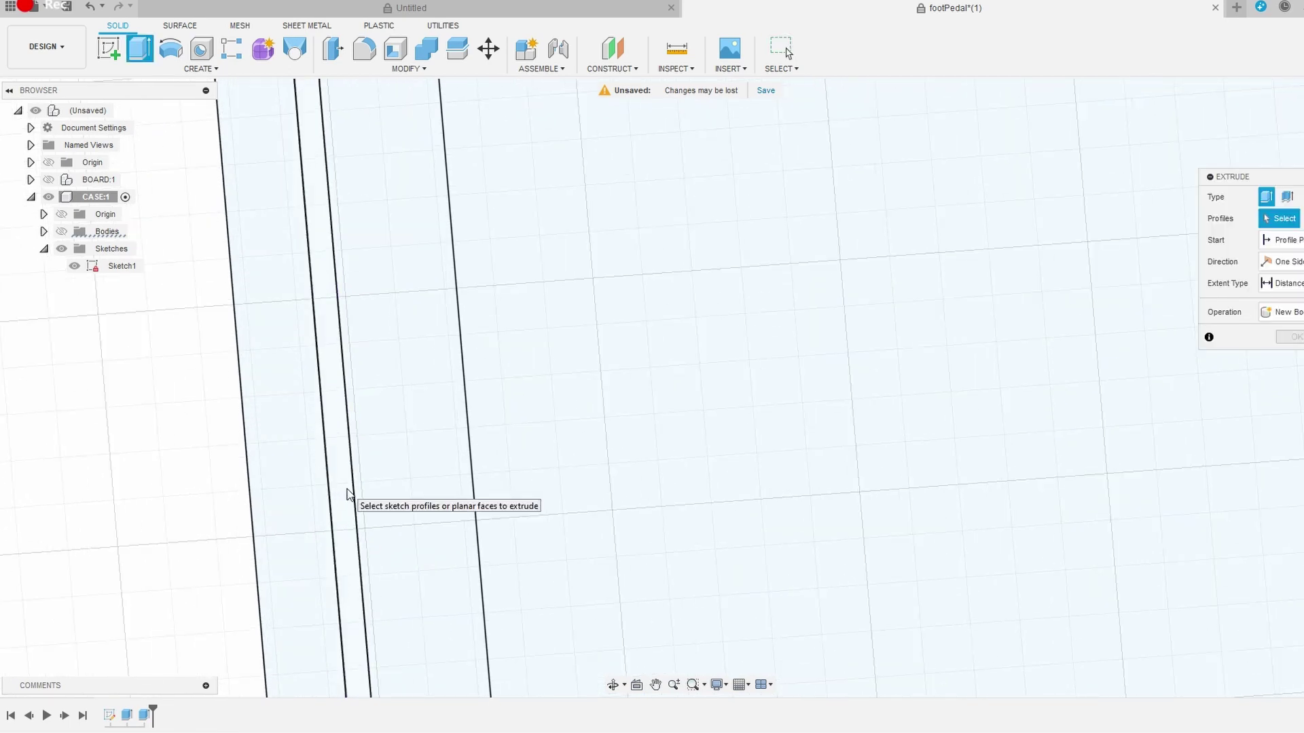
Select the narrow and wide outline strips as extrude profiles and show the board again.
{"action": "left_click", "coordinate": [347, 489]}
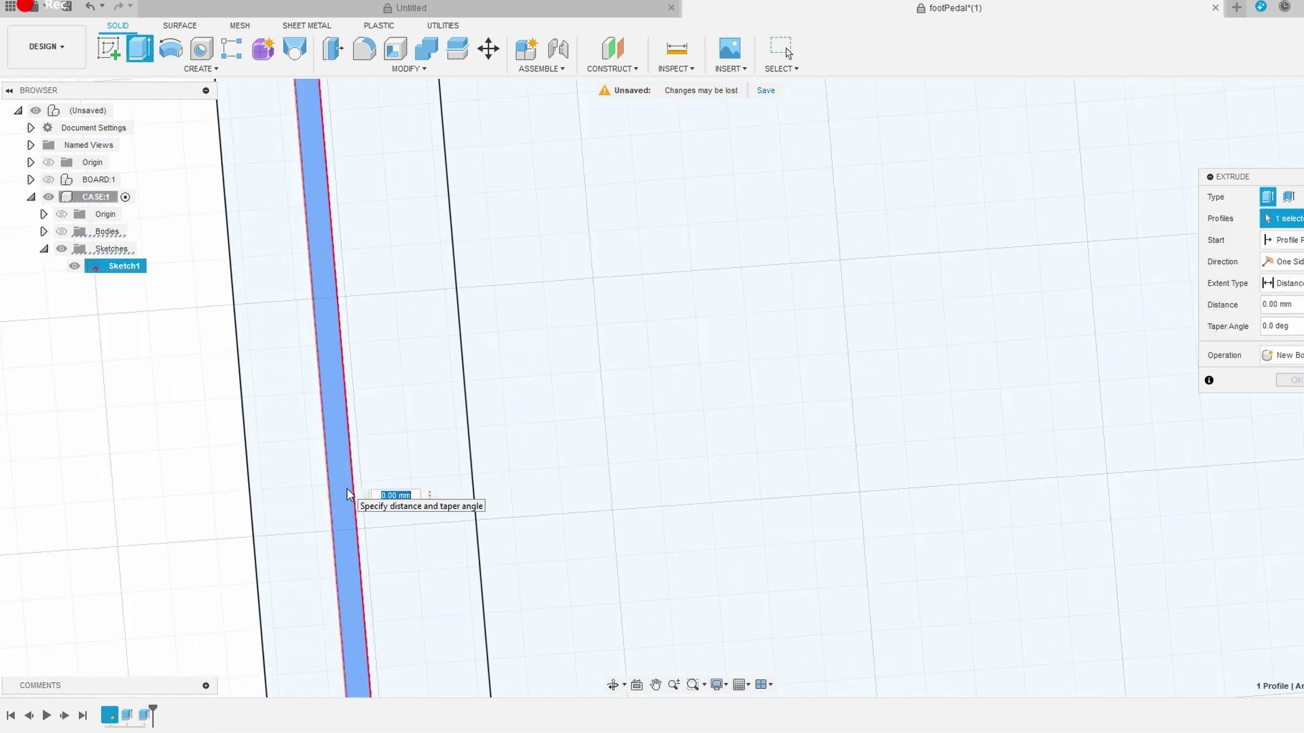
{"action": "left_click", "coordinate": [385, 443]}
{"action": "scroll", "coordinate": [384, 445], "scroll_direction": "down", "scroll_amount": 1}
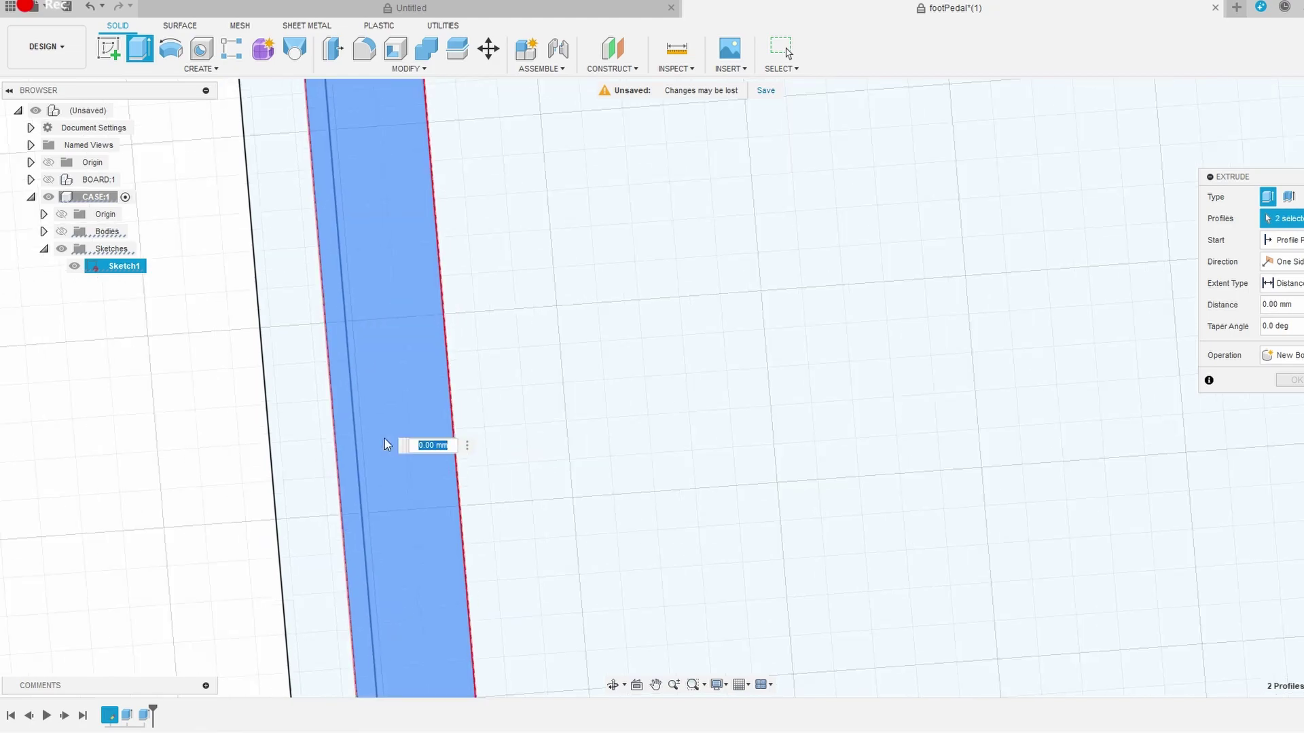
{"action": "scroll", "coordinate": [385, 444], "scroll_direction": "down", "scroll_amount": 1}
{"action": "scroll", "coordinate": [385, 445], "scroll_direction": "down", "scroll_amount": 1}
{"action": "scroll", "coordinate": [386, 445], "scroll_direction": "down", "scroll_amount": 1}
{"action": "scroll", "coordinate": [385, 445], "scroll_direction": "down", "scroll_amount": 1}
{"action": "scroll", "coordinate": [384, 445], "scroll_direction": "down", "scroll_amount": 1}
{"action": "scroll", "coordinate": [385, 445], "scroll_direction": "down", "scroll_amount": 1}
{"action": "scroll", "coordinate": [383, 438], "scroll_direction": "down", "scroll_amount": 2}
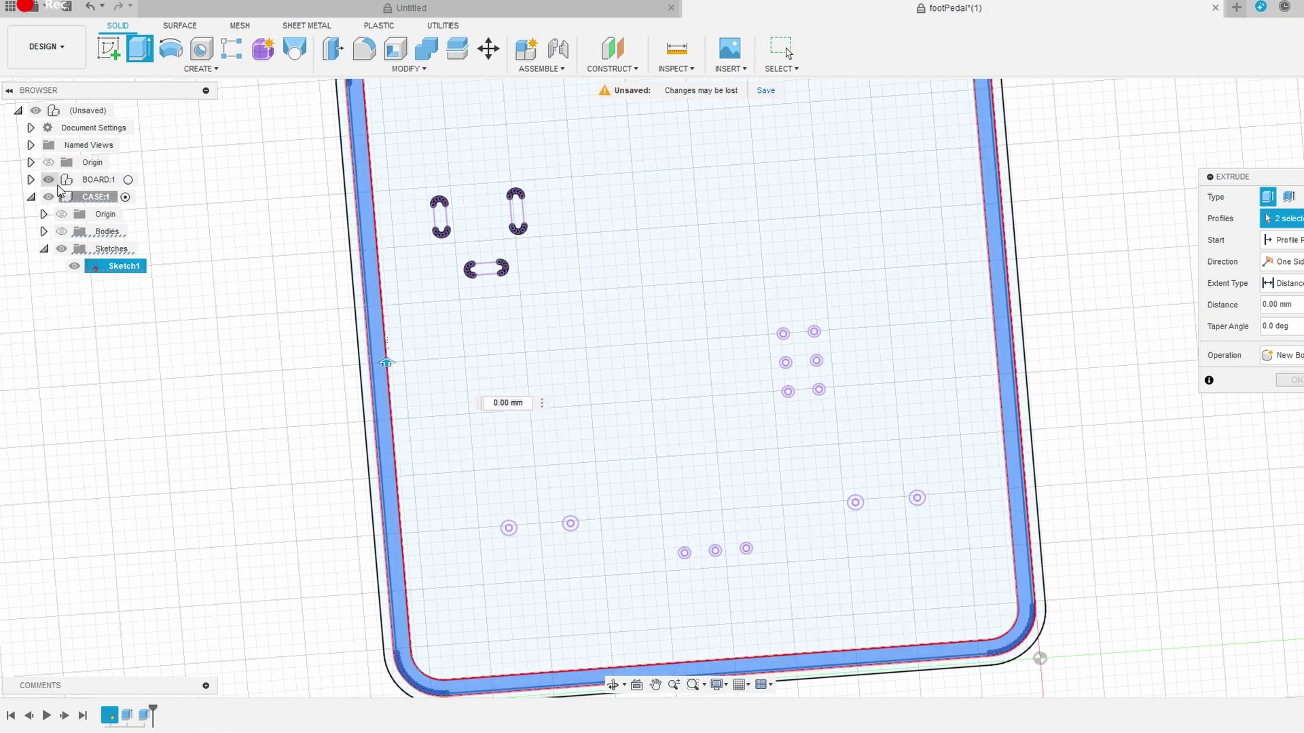
{"action": "left_click", "coordinate": [49, 179]}
{"action": "mouse_move", "coordinate": [238, 509]}
{"action": "middle_mouse_down", "text": "shift"}
{"action": "mouse_move", "coordinate": [236, 431]}
{"action": "mouse_move", "coordinate": [384, 453]}
{"action": "middle_mouse_up", "text": "shift"}
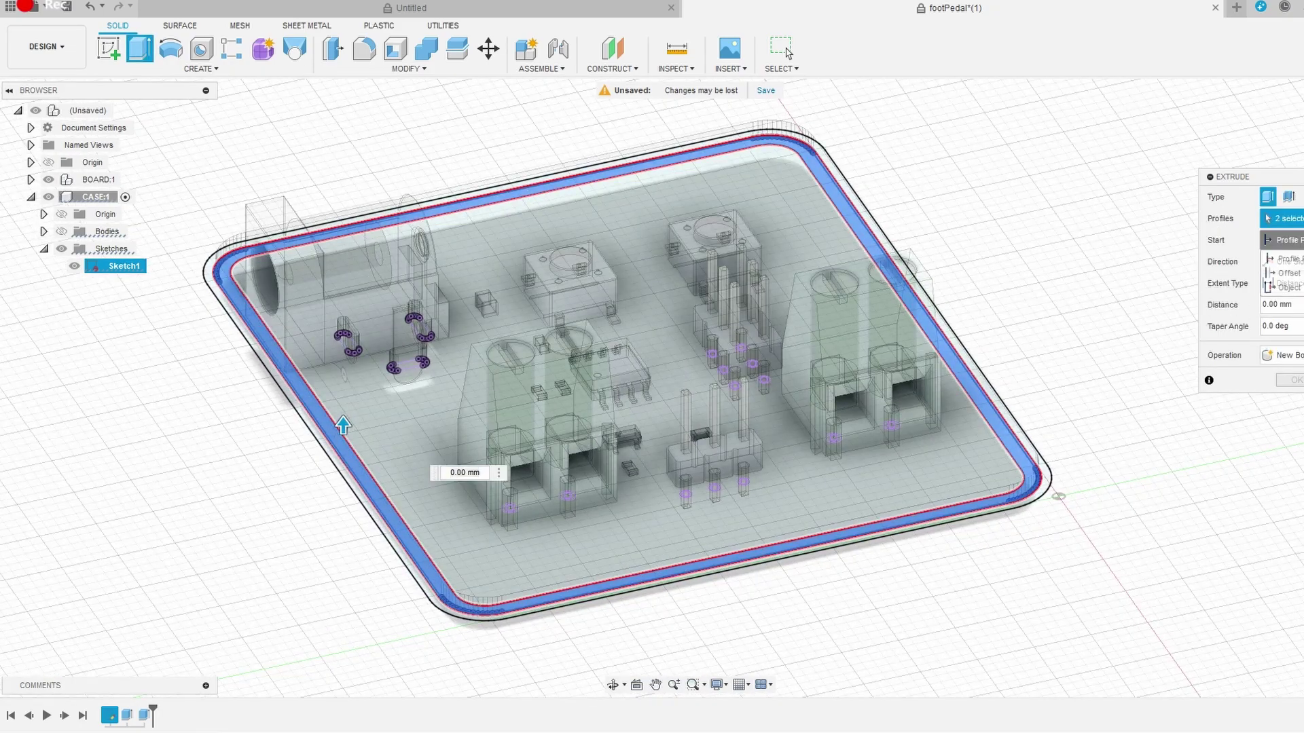
Extrude the strips from the case body up to the case top as a Join.
{"action": "left_click", "coordinate": [1287, 287]}
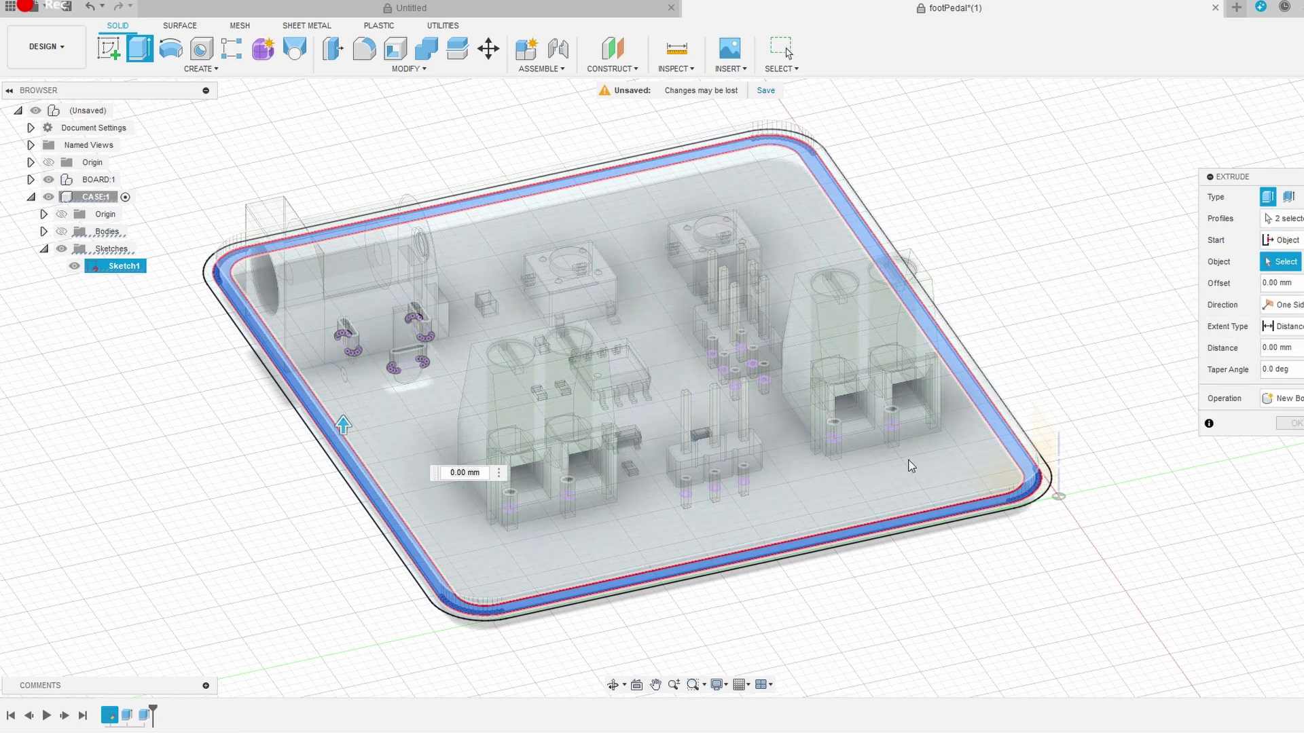
{"action": "left_click", "coordinate": [397, 434]}
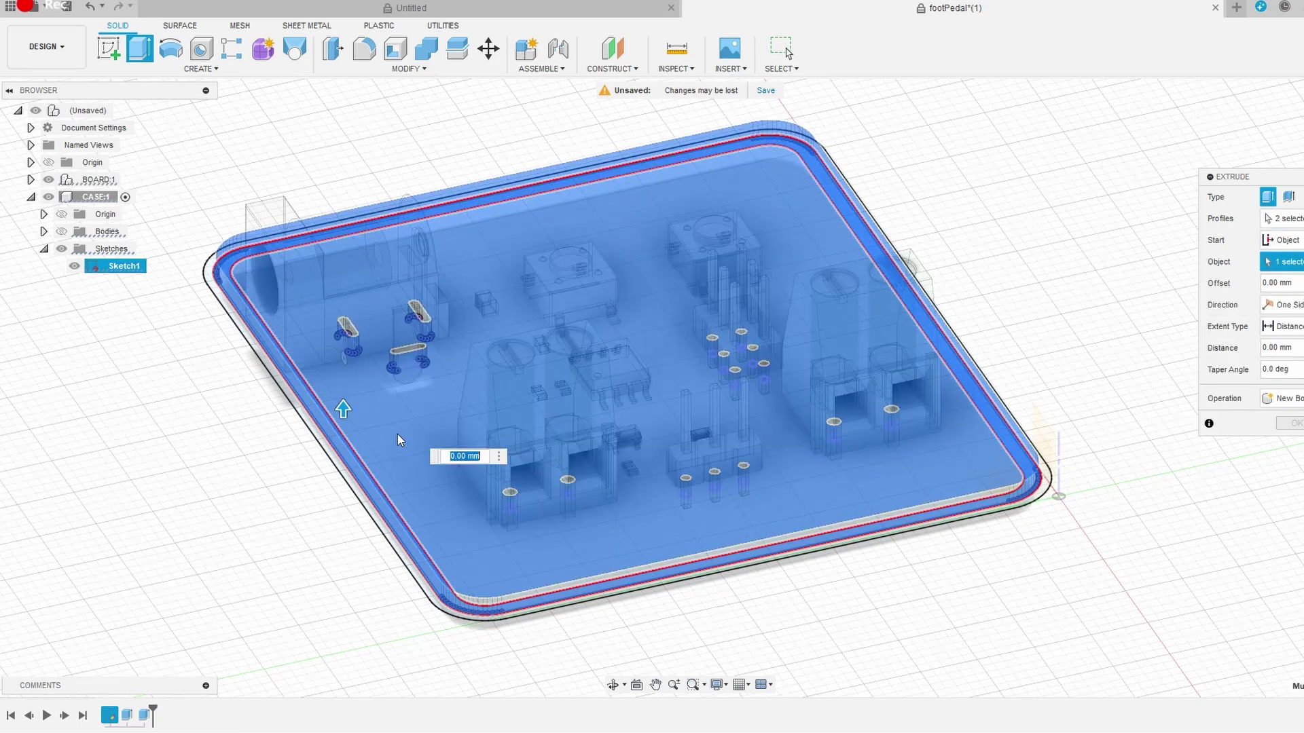
{"action": "left_click", "coordinate": [62, 231]}
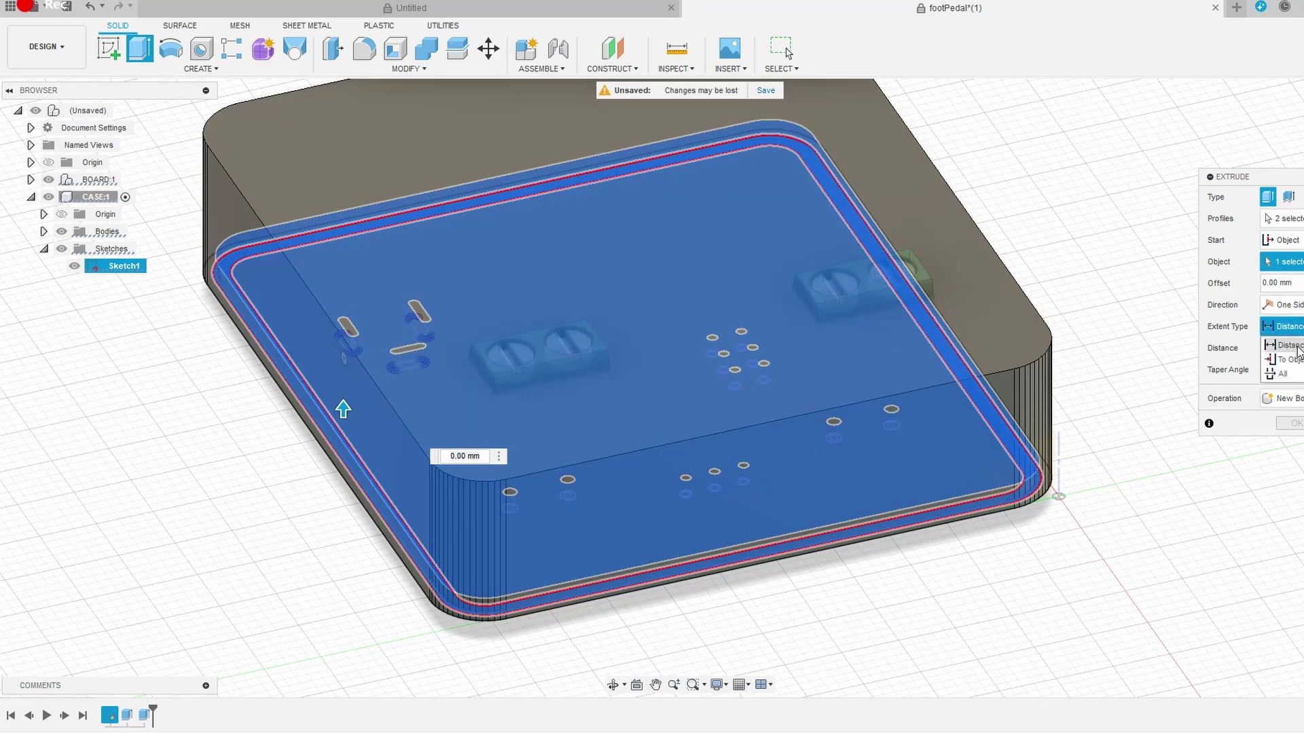
{"action": "left_click", "coordinate": [1284, 326]}
{"action": "left_click", "coordinate": [1284, 371]}
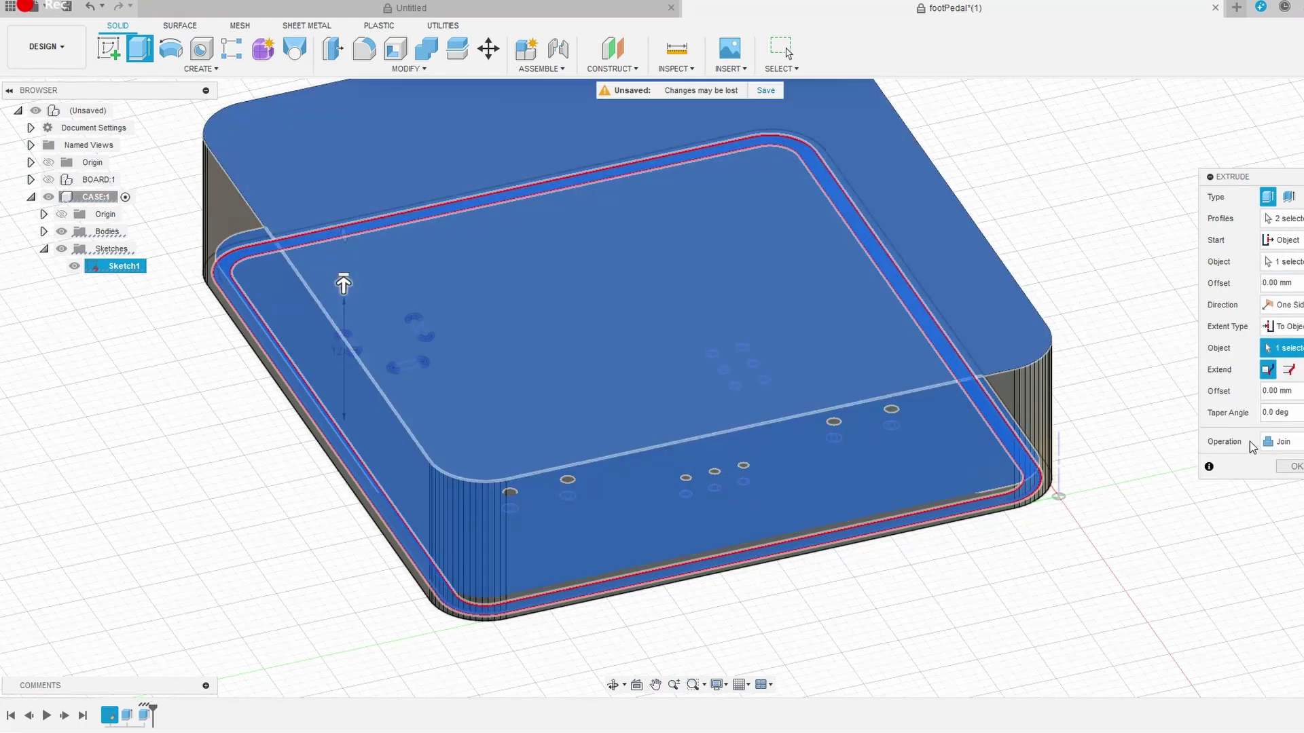
{"action": "left_click", "coordinate": [1289, 468]}
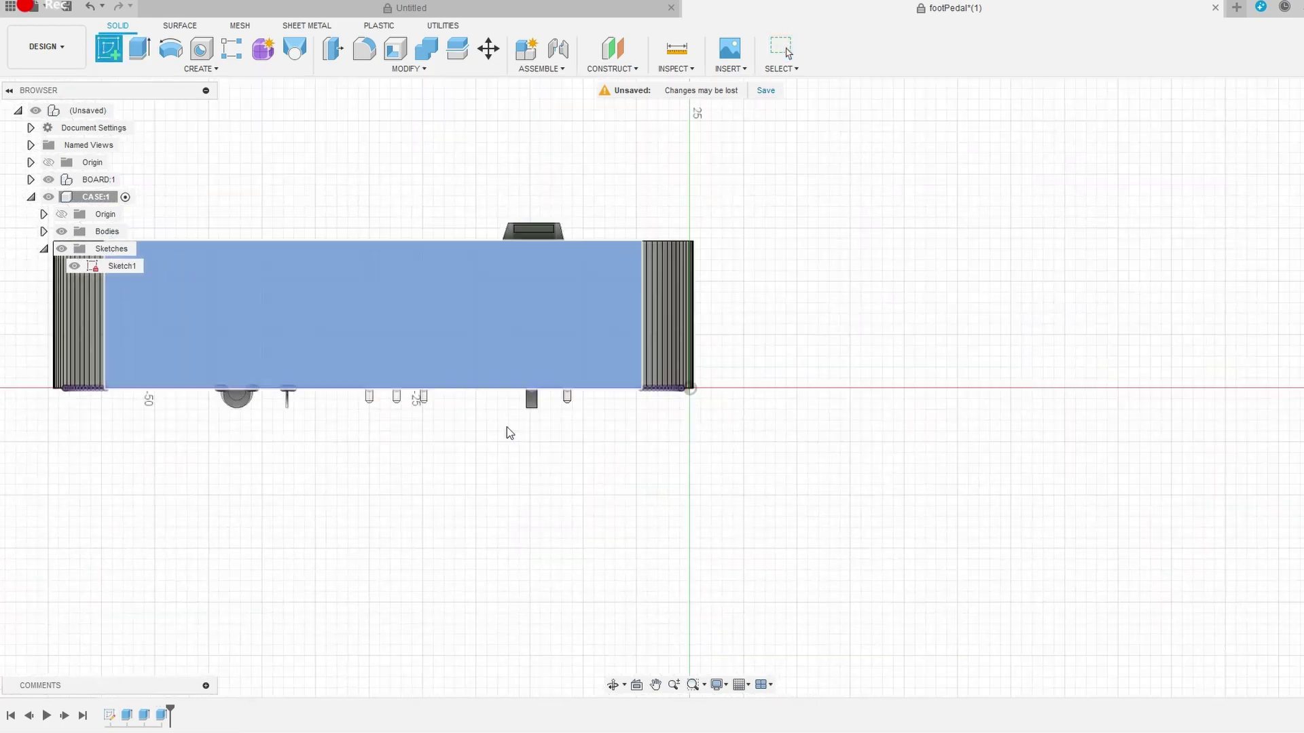
{"action": "left_click", "coordinate": [506, 426]}
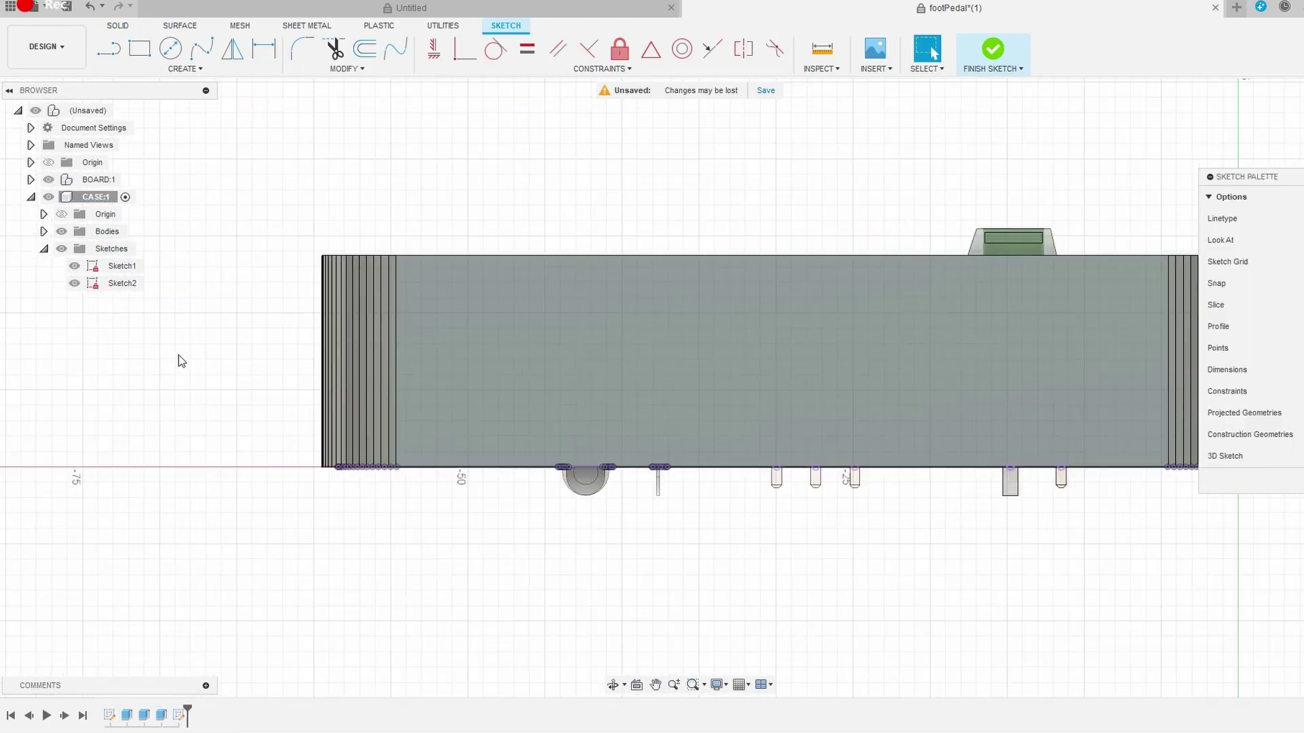
Project the connector's edges into the side-wall sketch.
{"action": "key", "text": "p"}
{"action": "left_click", "coordinate": [48, 197]}
{"action": "scroll", "coordinate": [521, 279], "scroll_direction": "up", "scroll_amount": 3}
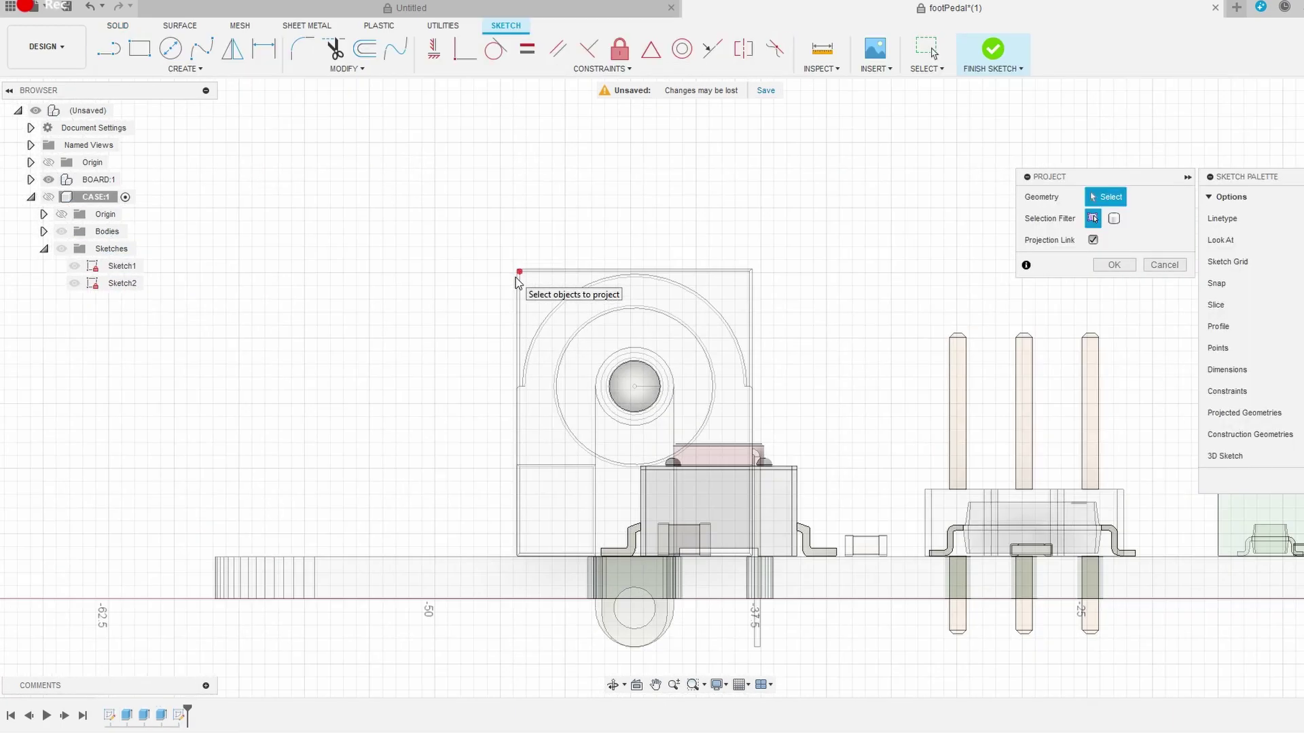
{"action": "scroll", "coordinate": [527, 349], "scroll_direction": "up", "scroll_amount": 3}
{"action": "left_click", "coordinate": [533, 540]}
{"action": "scroll", "coordinate": [282, 454], "scroll_direction": "down", "scroll_amount": 3}
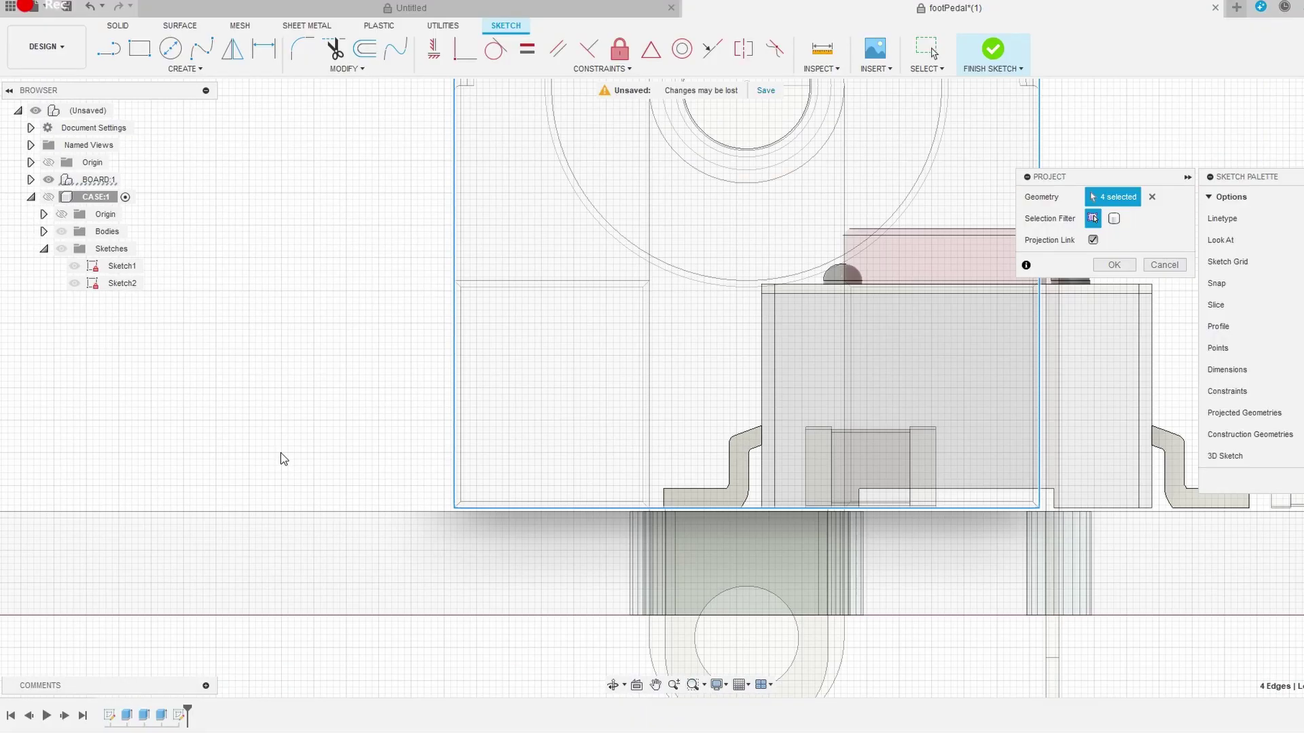
{"action": "key", "text": "Return"}
Offset the projected connector rectangle by -0.25 mm.
{"action": "key", "text": "o"}
{"action": "scroll", "coordinate": [699, 352], "scroll_direction": "up", "scroll_amount": 5}
{"action": "left_click", "coordinate": [697, 347]}
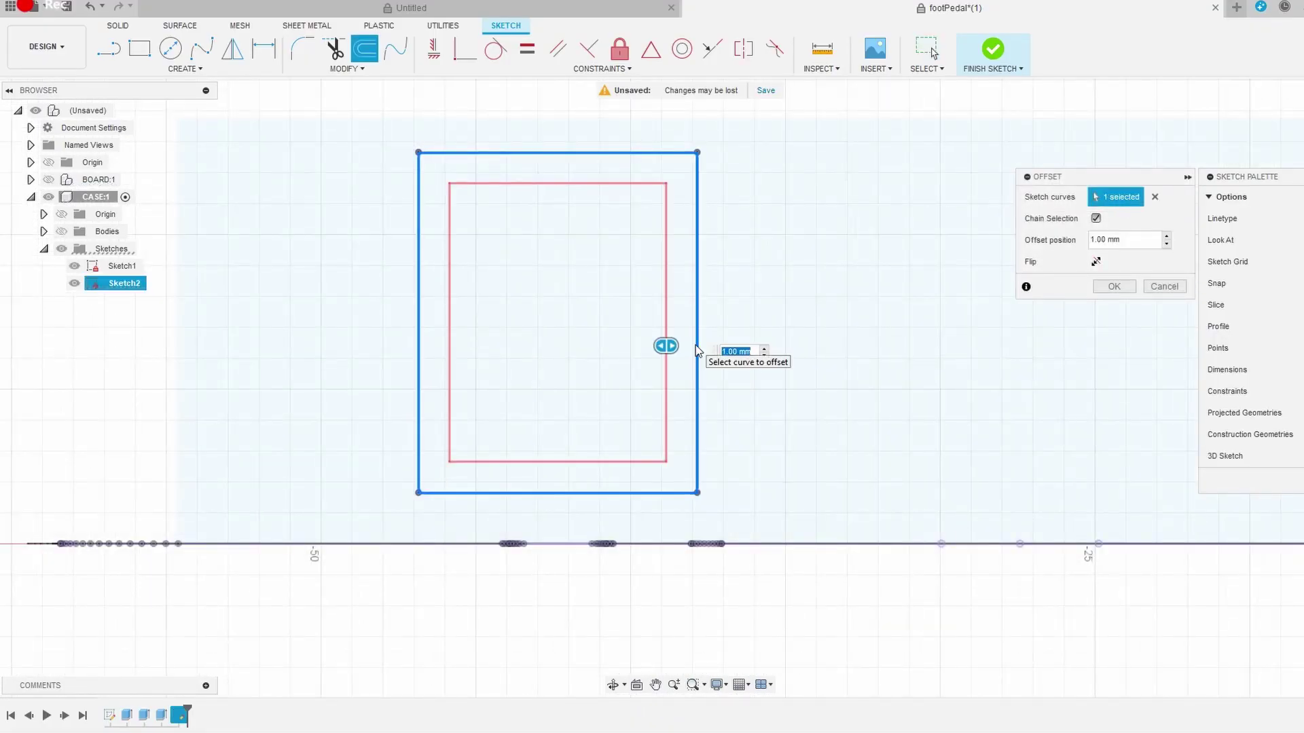
{"action": "type", "text": "-0.25"}
{"action": "key", "text": "Return"}
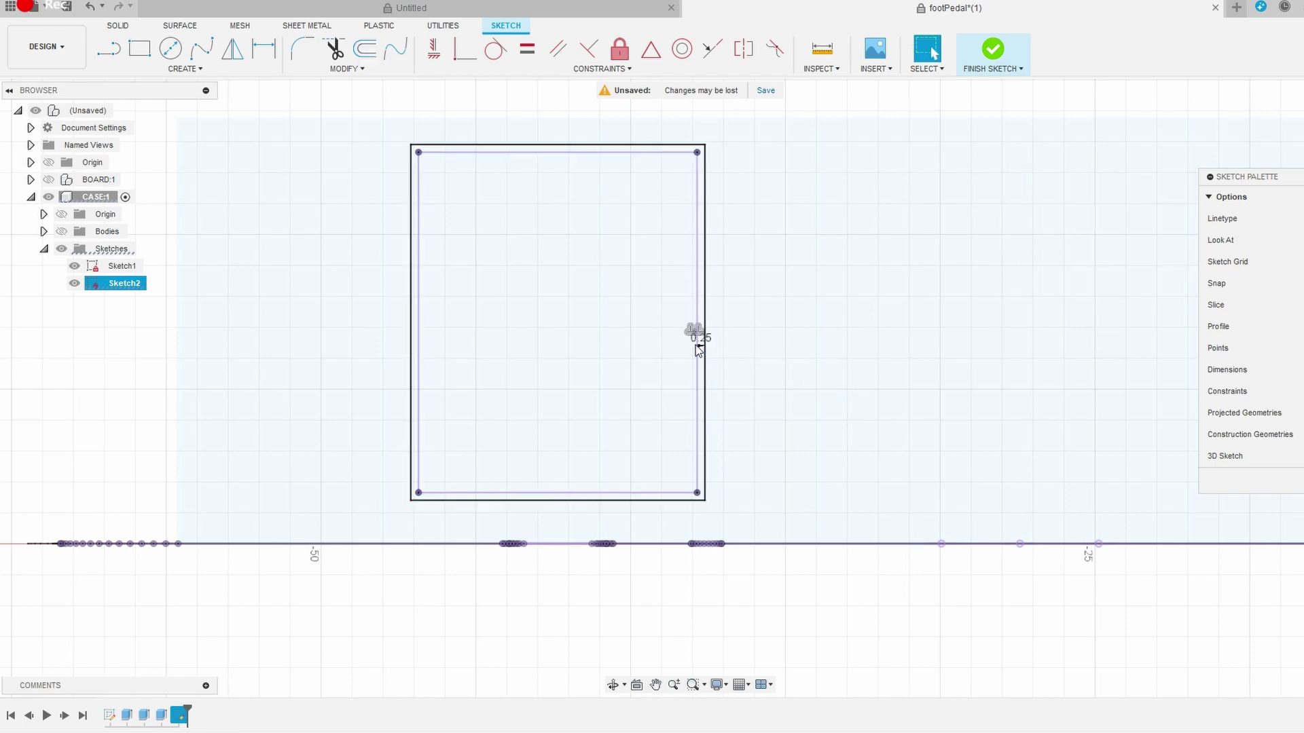
Cut both rectangle profiles 7 mm through the side wall.
{"action": "middle_click_drag", "start_coordinate": [669, 357], "coordinate": [724, 218], "text": "shift"}
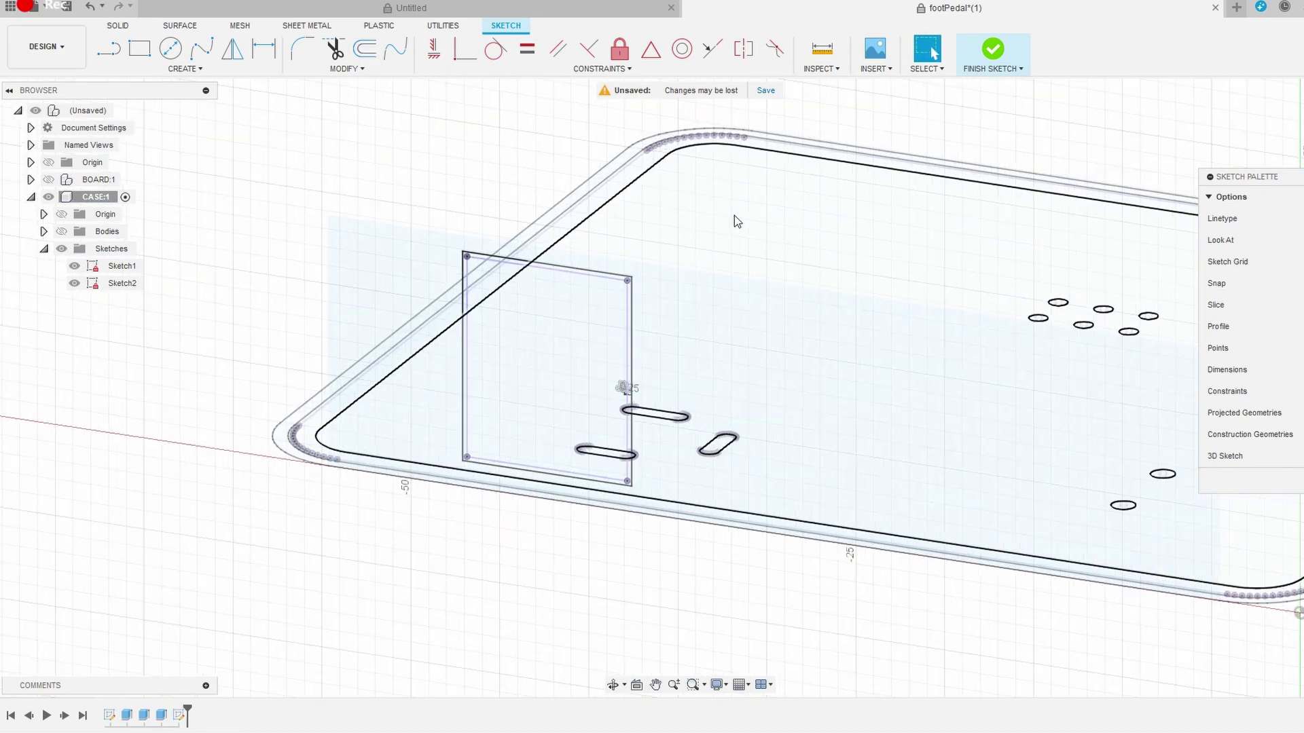
{"action": "left_click", "coordinate": [61, 231]}
{"action": "key", "text": "e"}
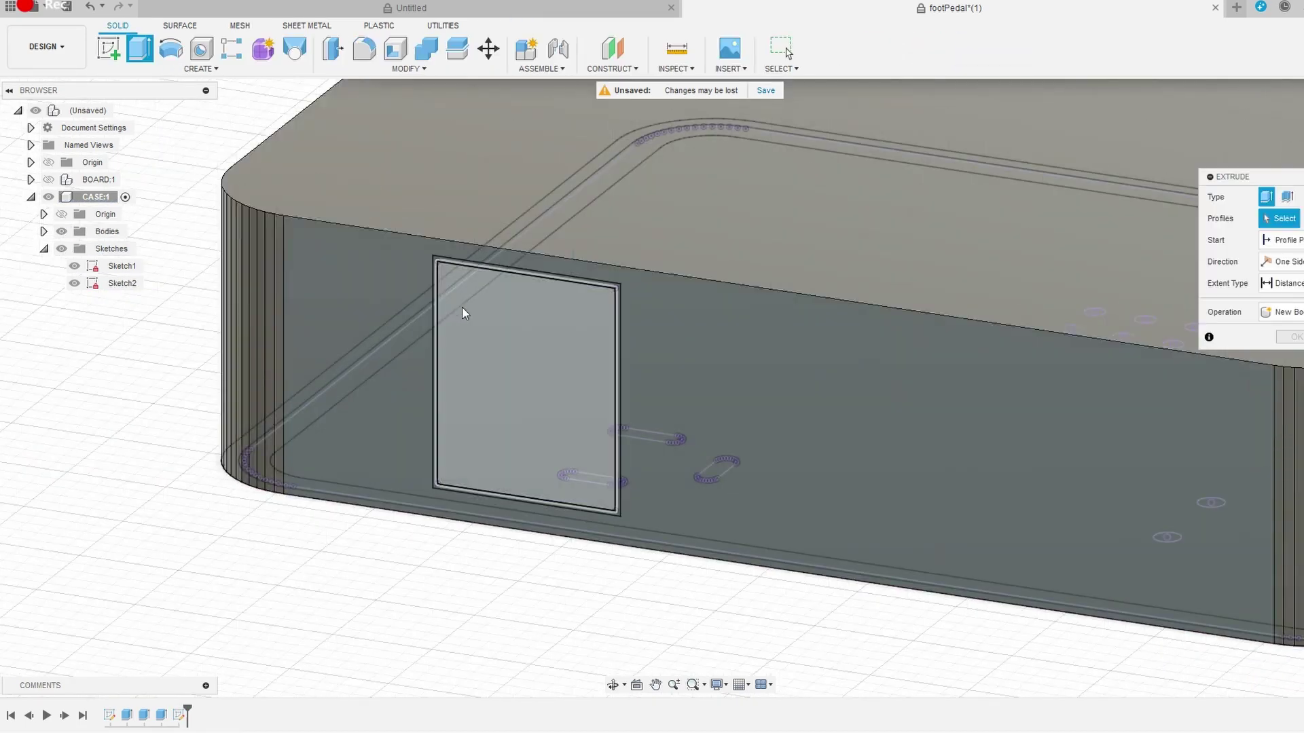
{"action": "left_click", "coordinate": [462, 307]}
{"action": "left_click", "coordinate": [466, 262]}
{"action": "mouse_move", "coordinate": [521, 391]}
{"action": "left_mouse_down"}
{"action": "mouse_move", "coordinate": [496, 333]}
{"action": "mouse_move", "coordinate": [533, 302]}
{"action": "left_mouse_up"}
{"action": "left_click", "coordinate": [1292, 402]}
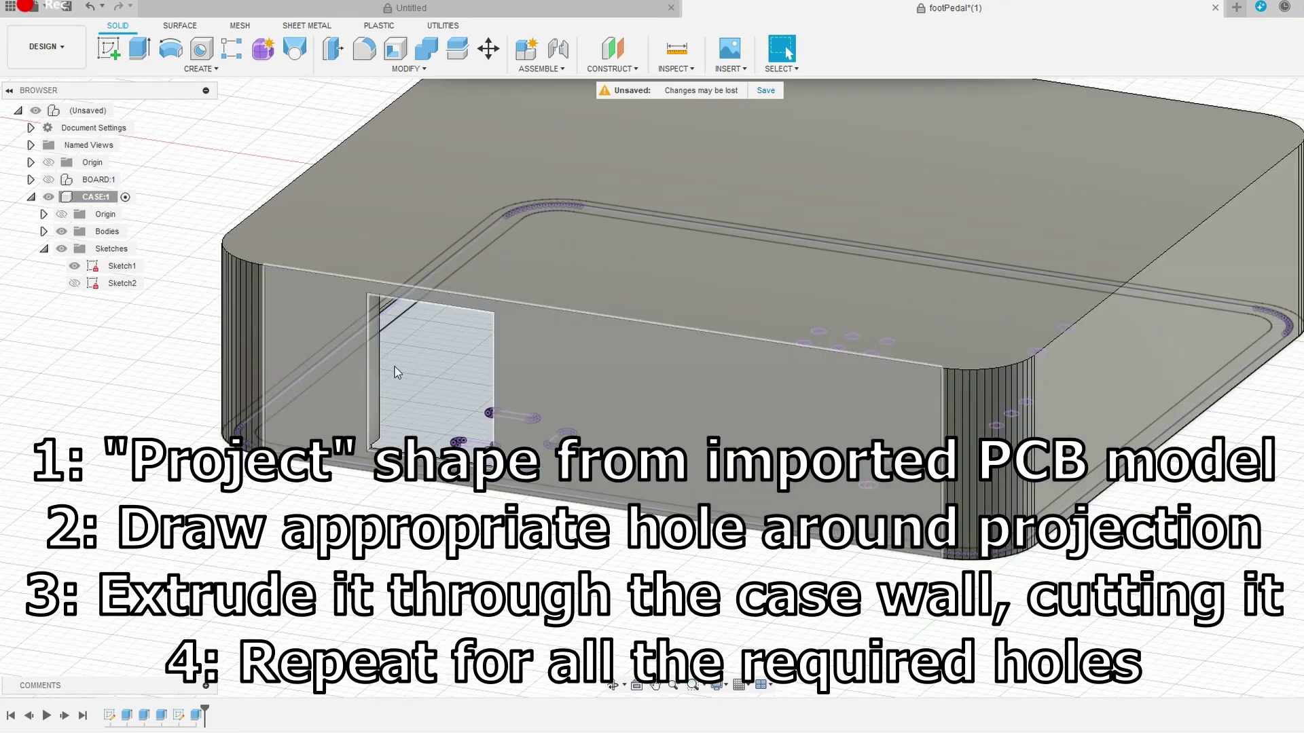
Sketch on the front wall and project the four PCB jack opening faces into it.
{"action": "middle_click_drag", "start_coordinate": [942, 358], "coordinate": [1151, 400], "text": "shift"}
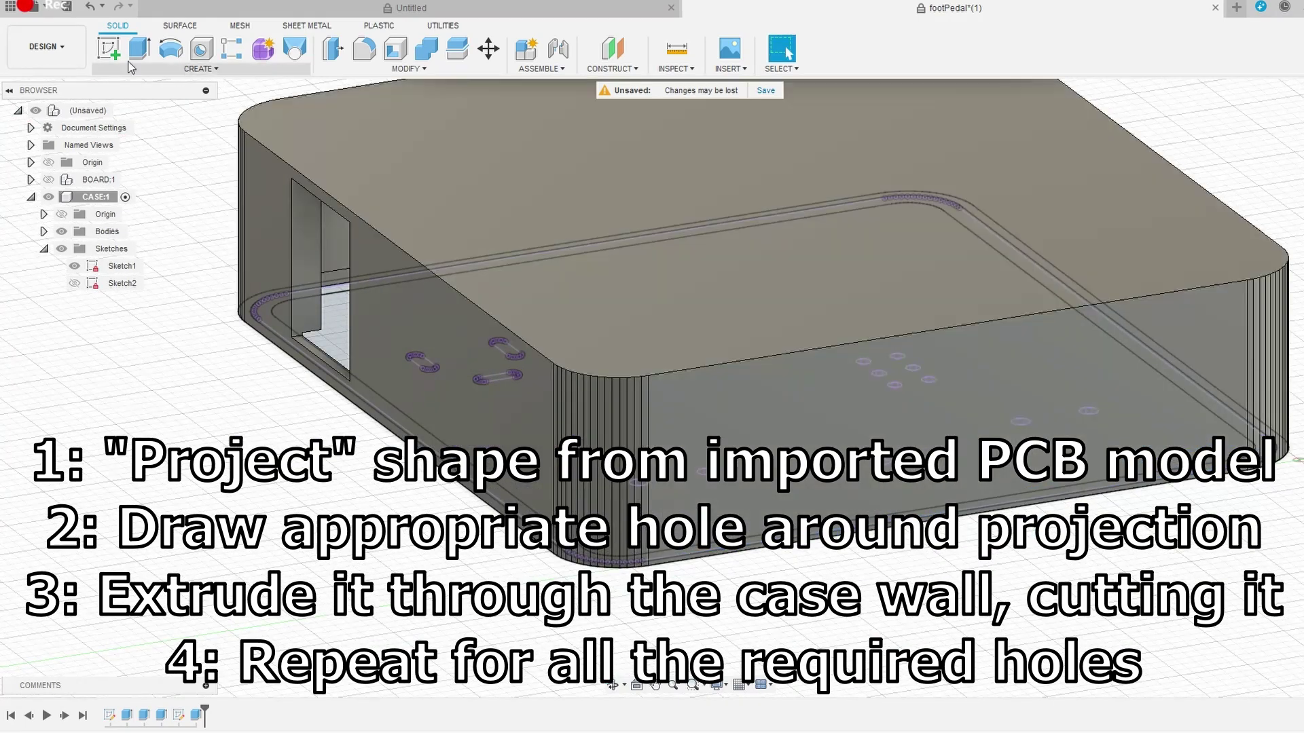
{"action": "left_click", "coordinate": [108, 47]}
{"action": "left_click", "coordinate": [1154, 407]}
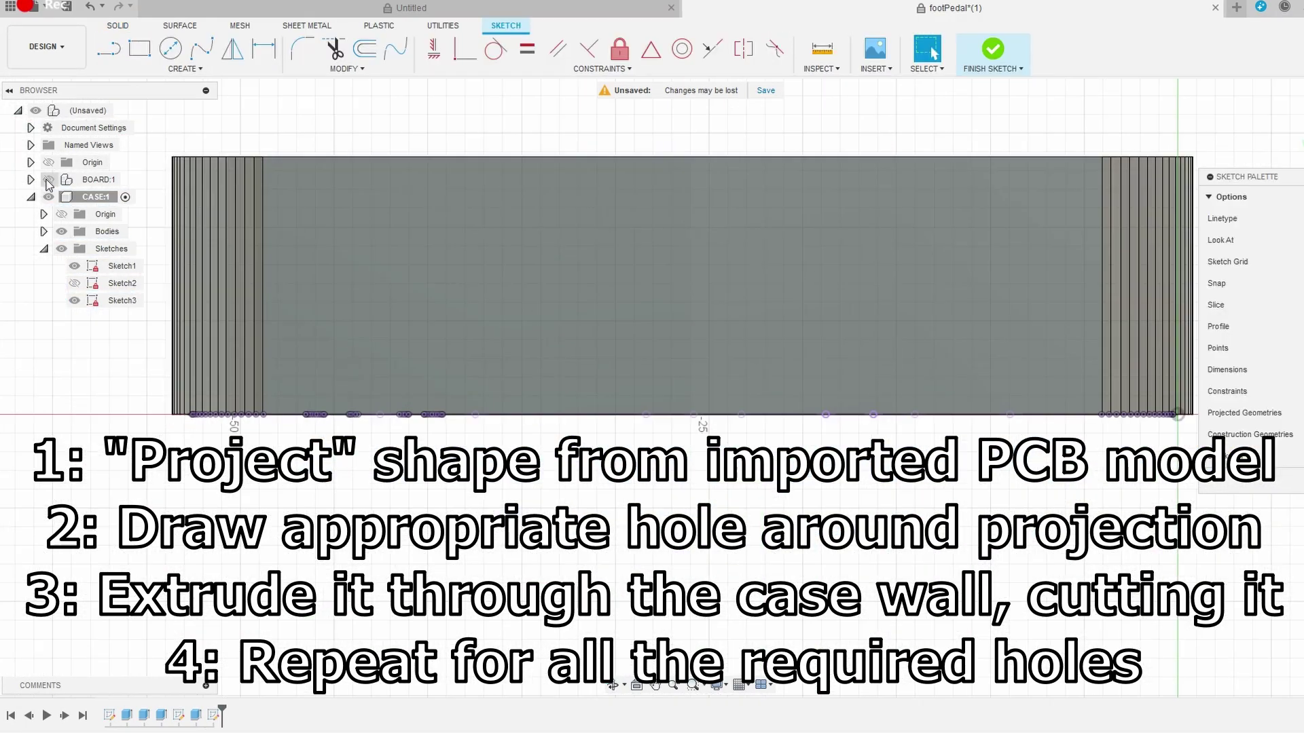
{"action": "left_click", "coordinate": [61, 233]}
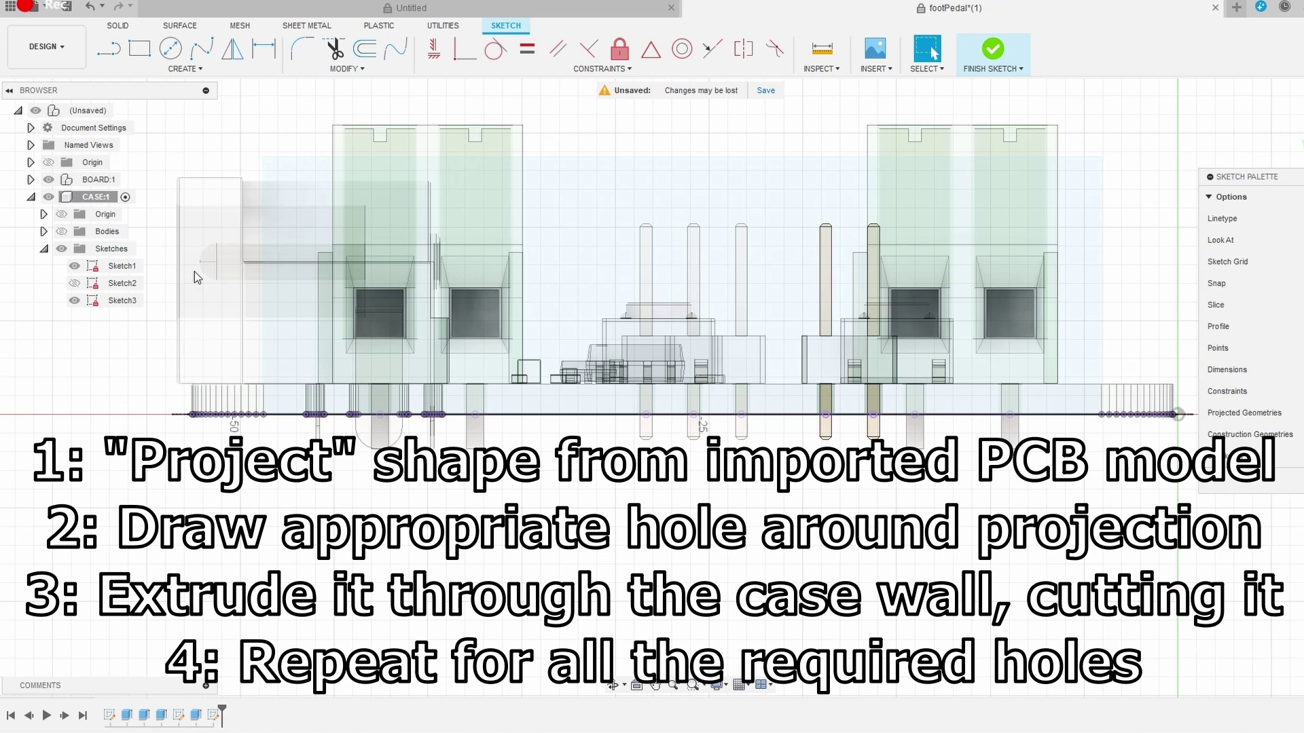
{"action": "key", "text": "p"}
{"action": "left_click", "coordinate": [377, 311]}
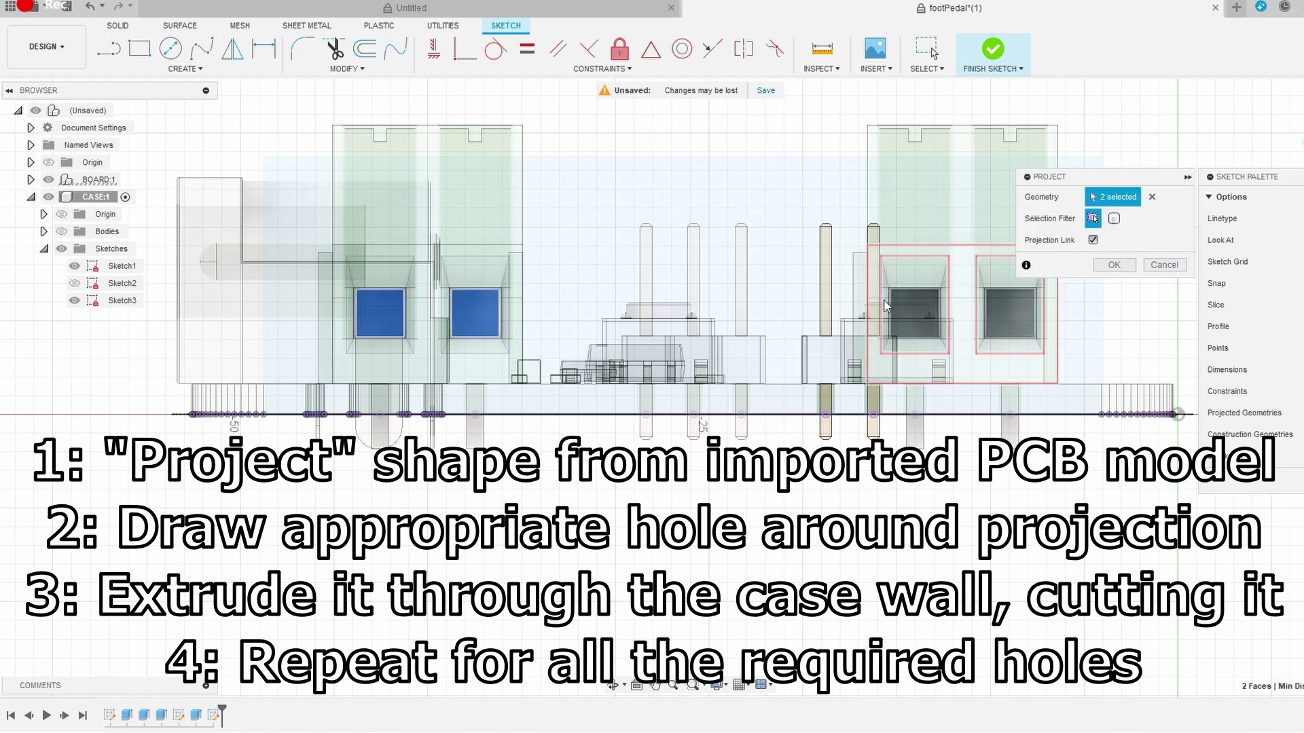
{"action": "left_click", "coordinate": [49, 180]}
{"action": "left_click", "coordinate": [1112, 264]}
Draw two 6 mm-wide center-to-center slots around the two jack pairs.
{"action": "left_click", "coordinate": [185, 68]}
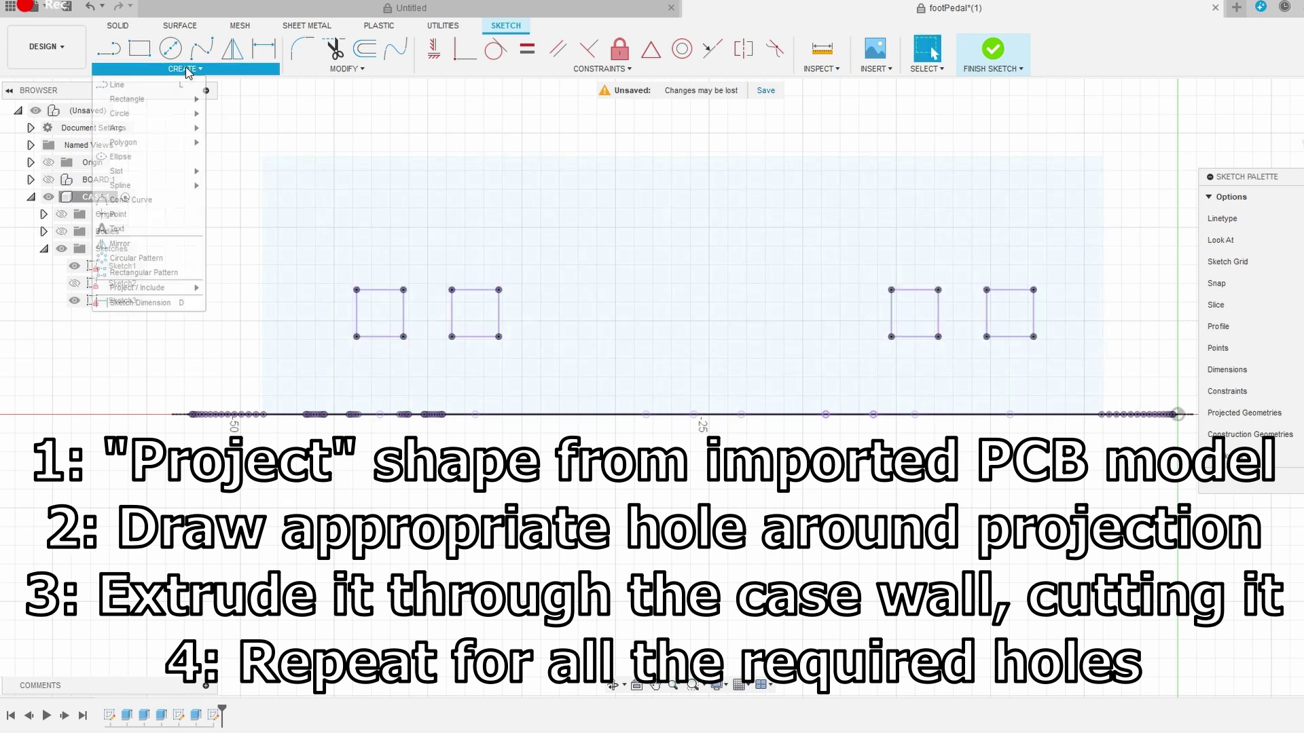
{"action": "left_click", "coordinate": [248, 172]}
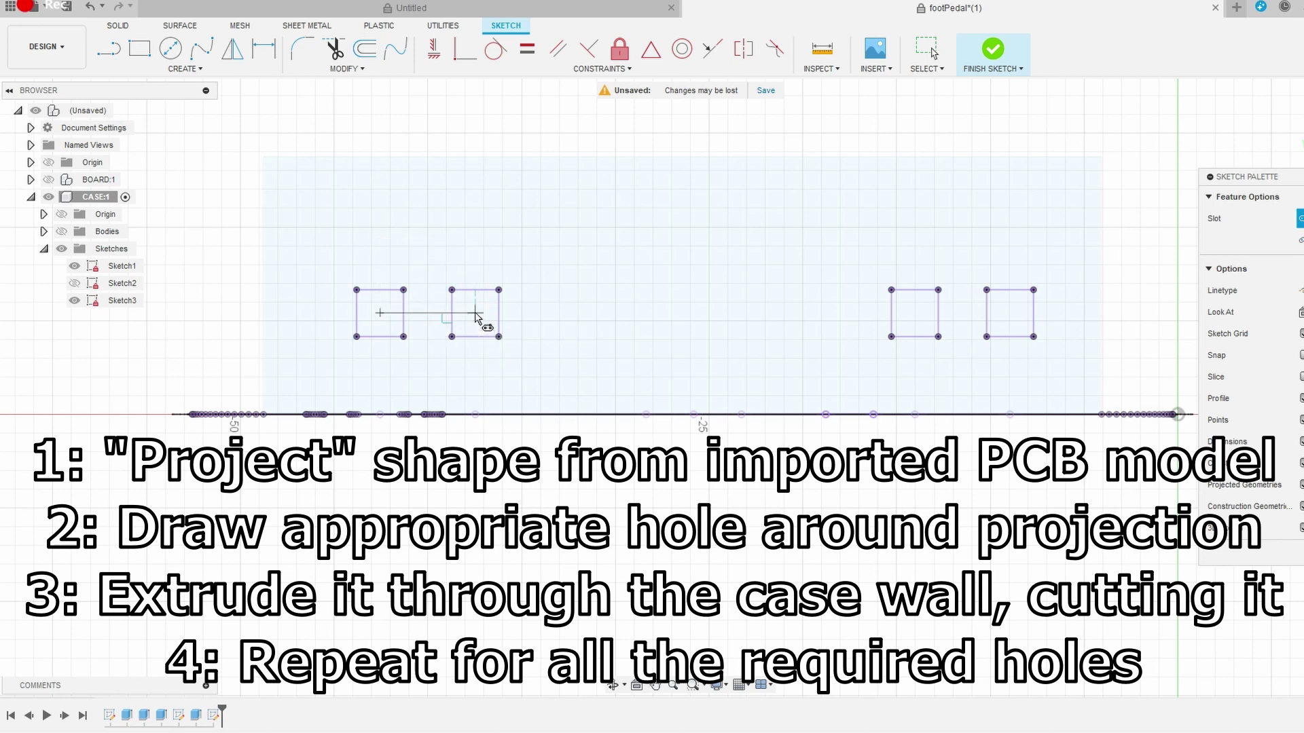
{"action": "type", "text": "6"}
{"action": "key", "text": "Return"}
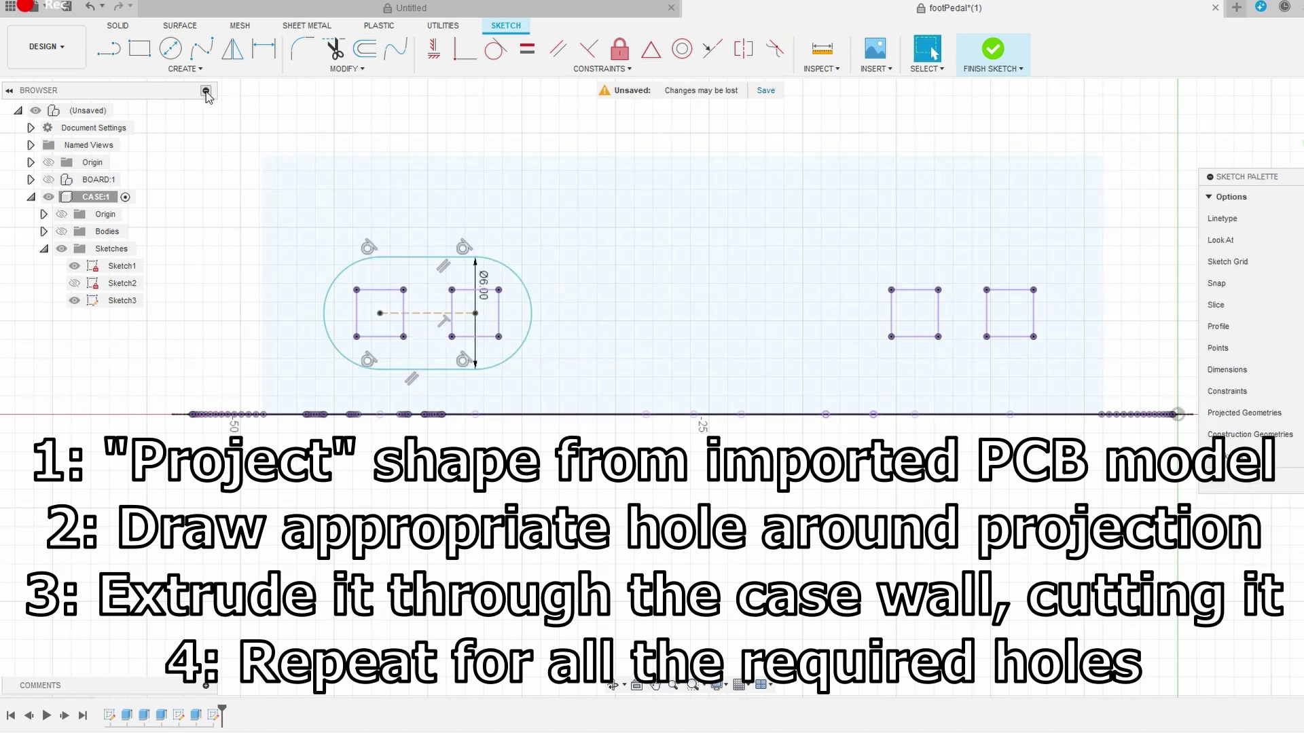
{"action": "left_click", "coordinate": [185, 69]}
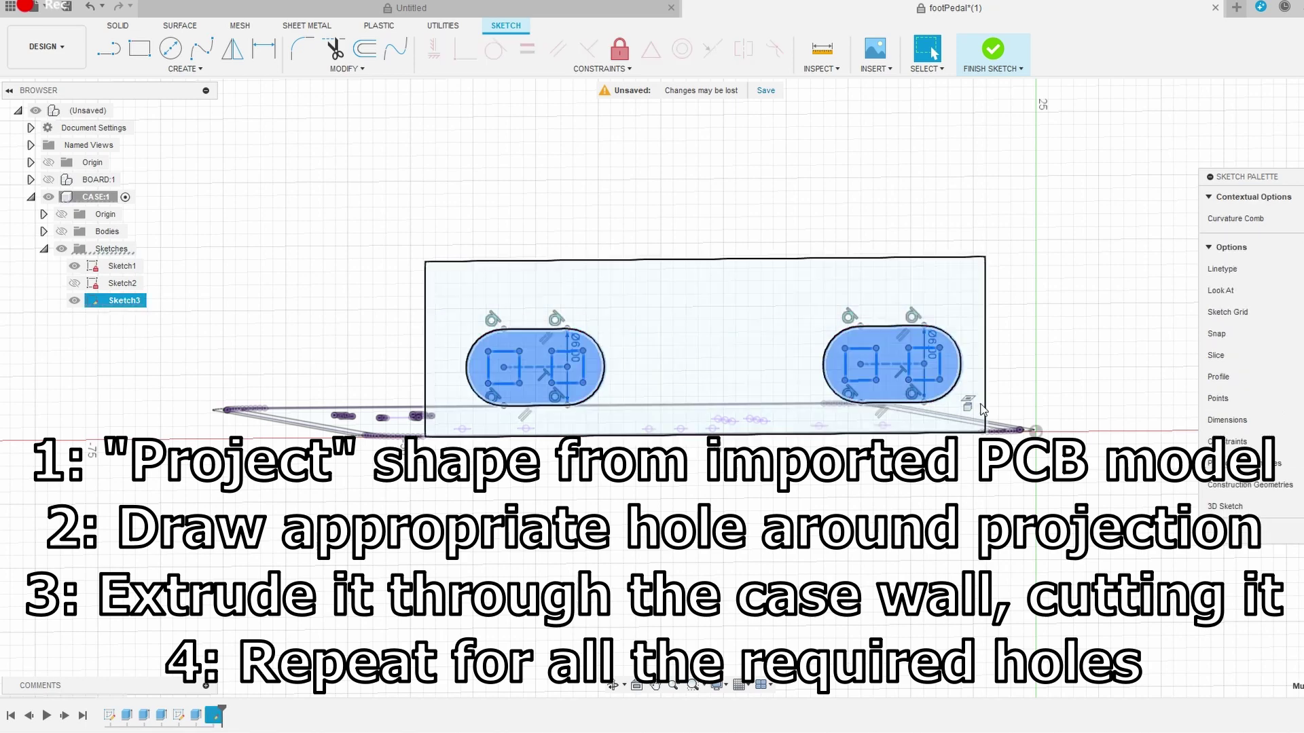
Extrude the slot profiles as a 9 mm cut through the front wall.
{"action": "key", "text": "e"}
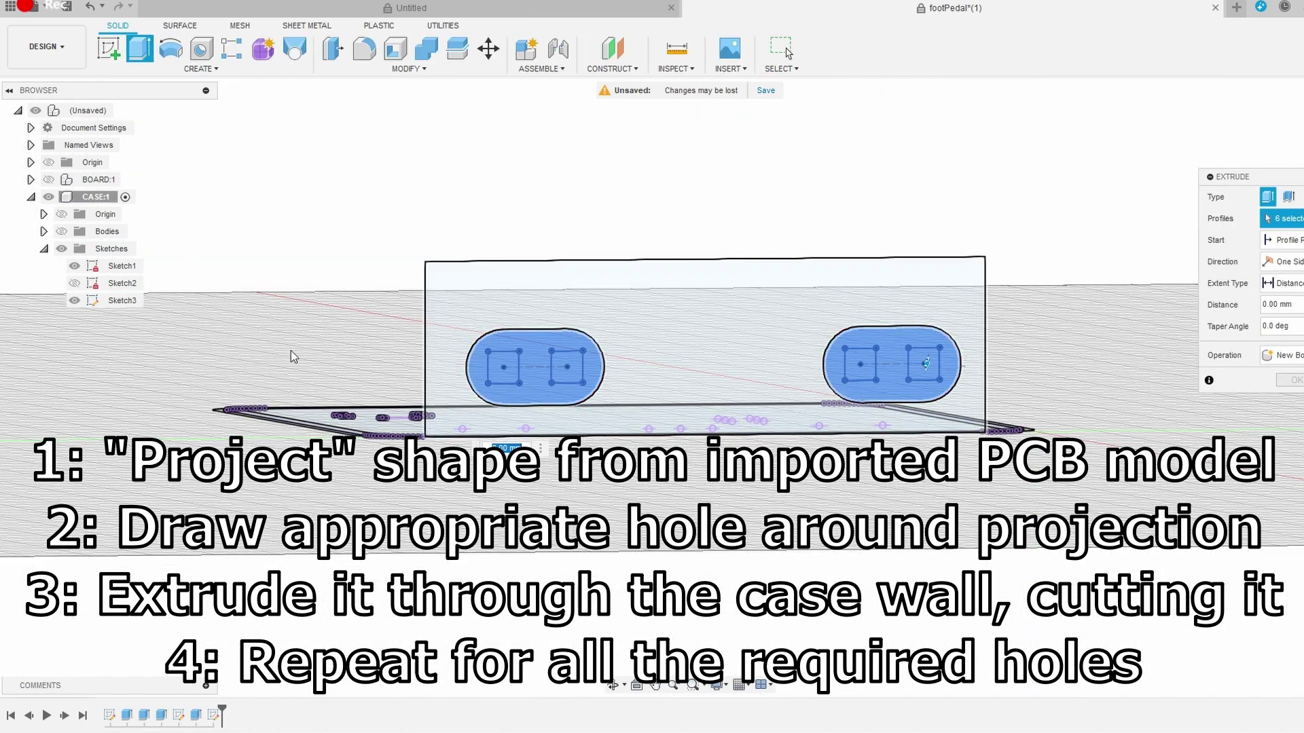
{"action": "middle_click_drag", "start_coordinate": [592, 325], "coordinate": [686, 380], "text": "shift"}
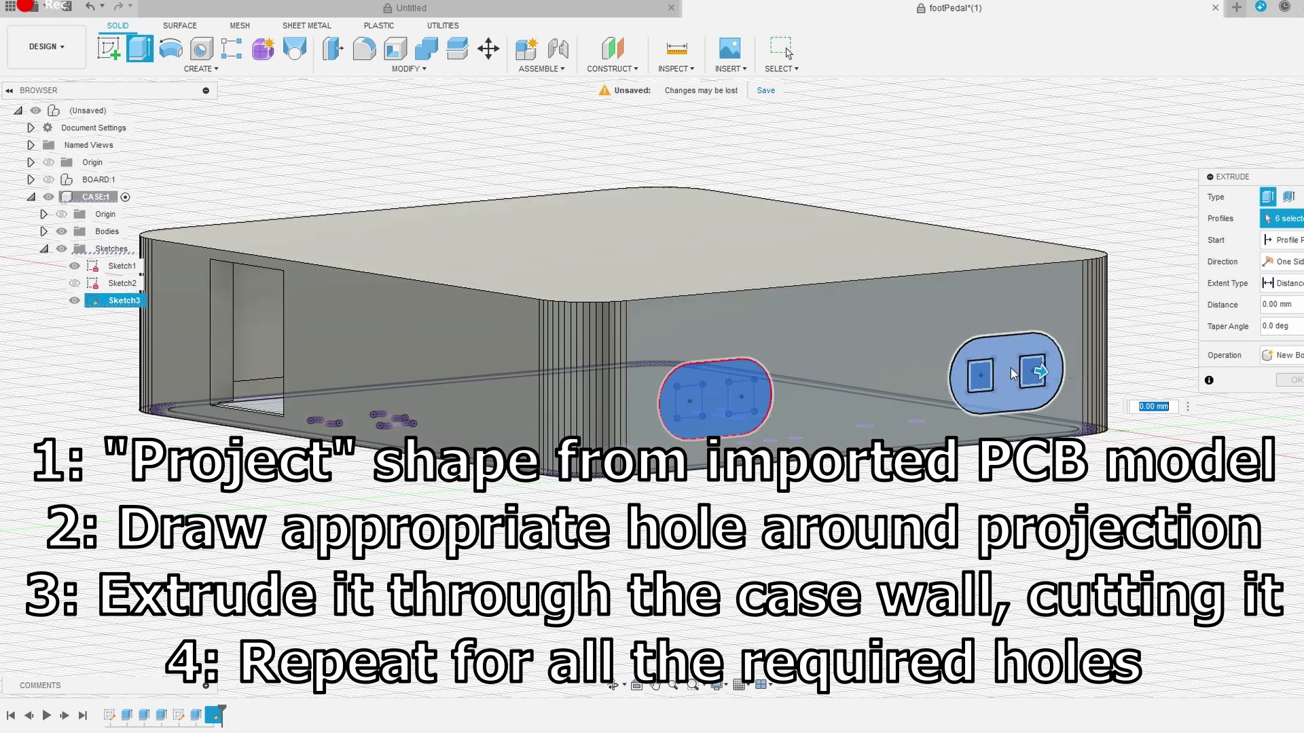
{"action": "left_click_drag", "start_coordinate": [998, 367], "coordinate": [970, 362]}
{"action": "left_click", "coordinate": [1287, 401]}
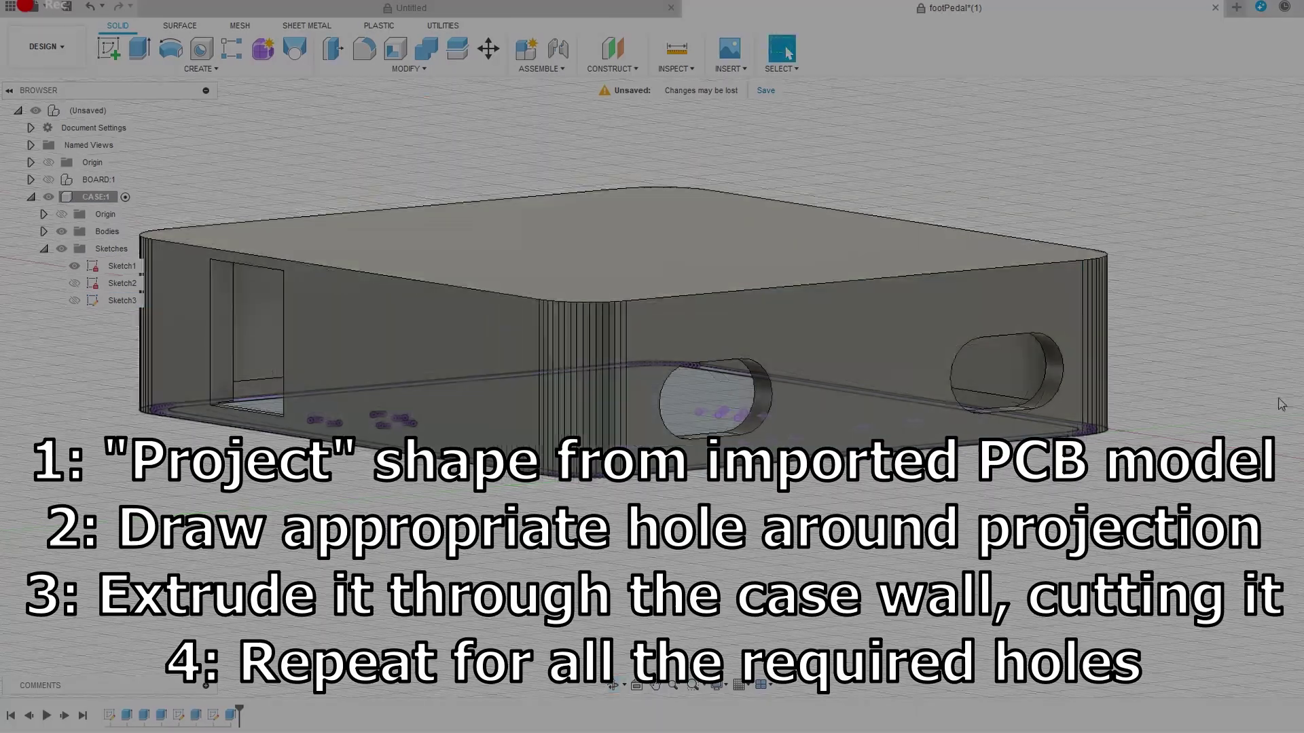